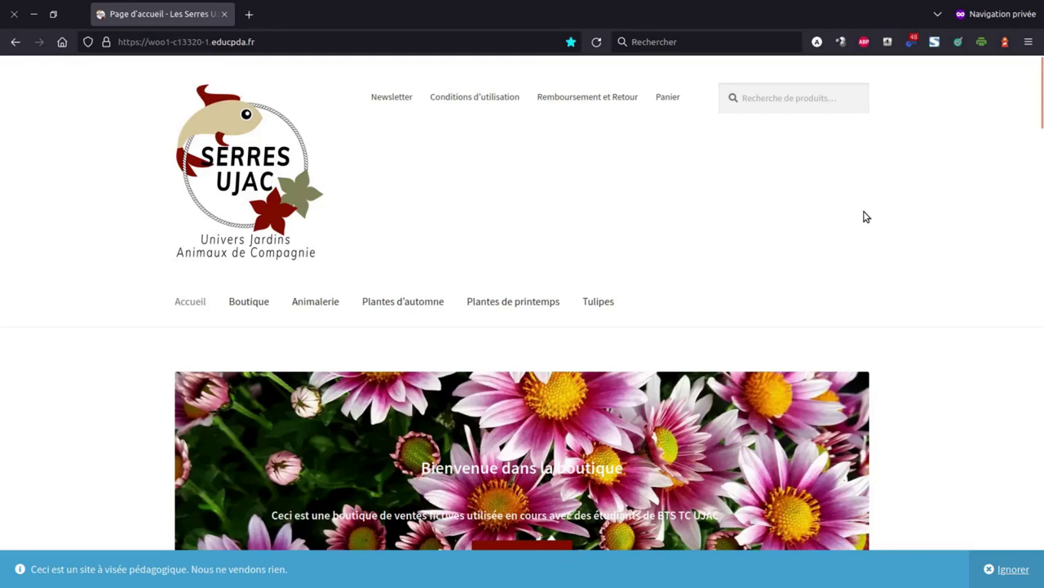
# - Browse the shop's Plantes d'automne category and open the bananier product page
pyautogui.scroll(-3, 867, 217)
pyautogui.scroll(3, 865, 215)
pyautogui.click(391, 303)
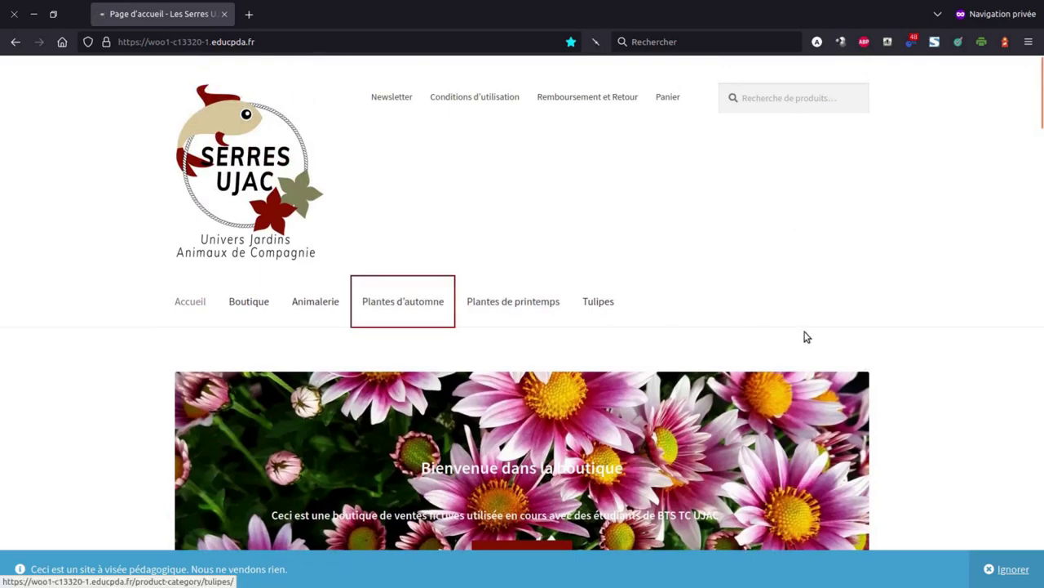
pyautogui.scroll(-5, 844, 302)
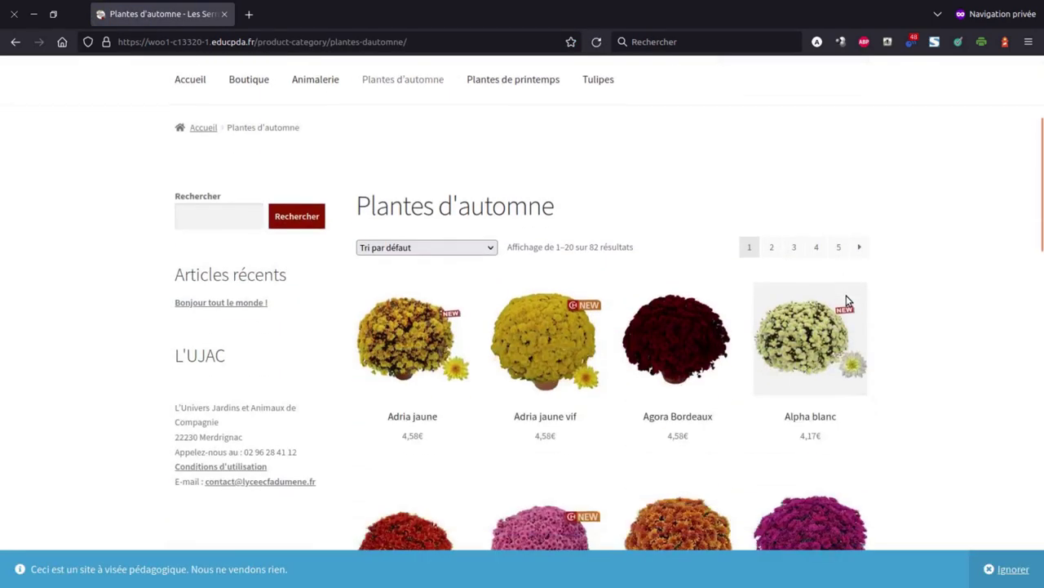
pyautogui.scroll(-3, 842, 302)
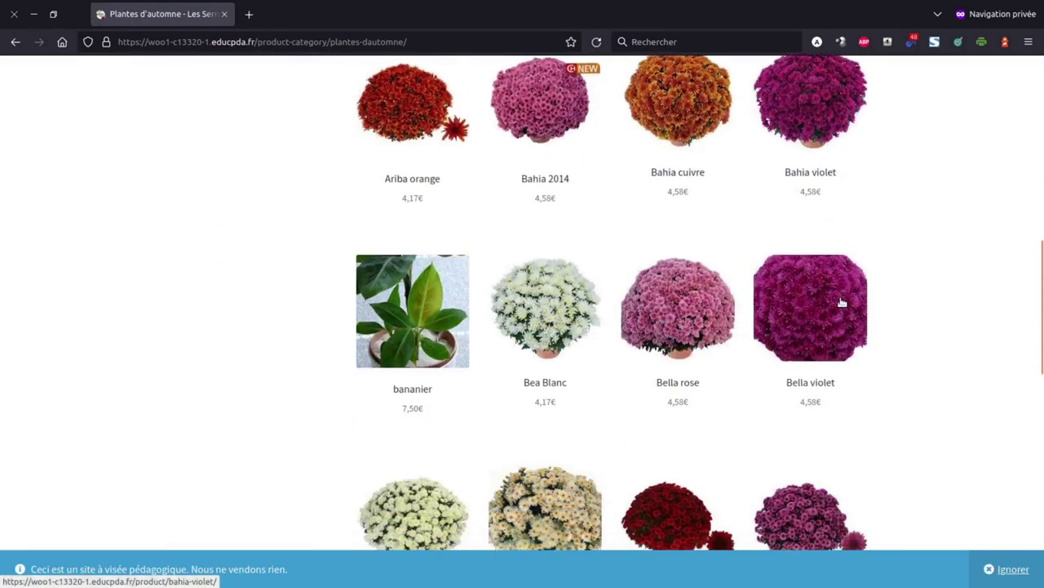
pyautogui.click(426, 315)
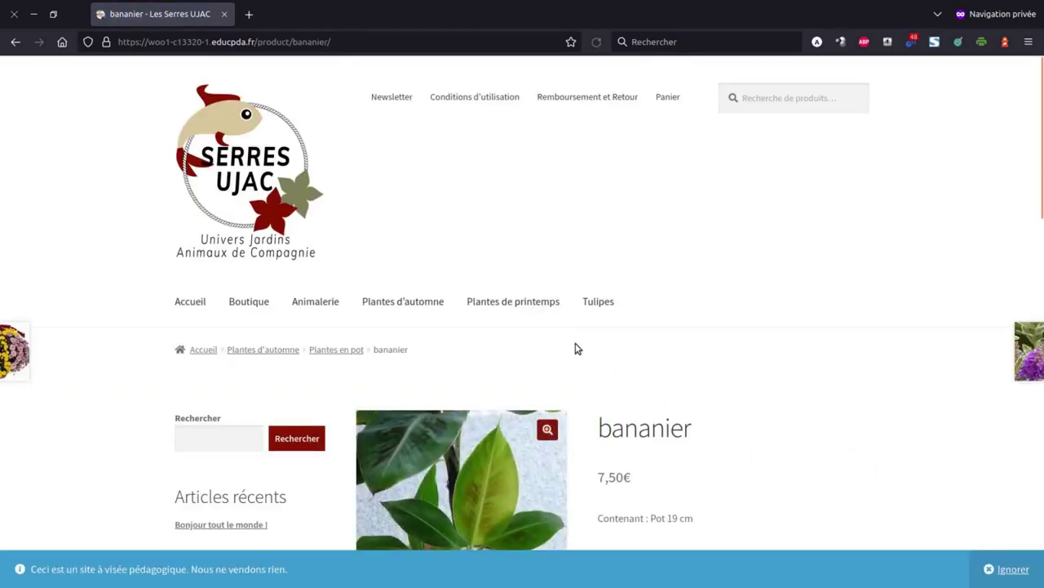
# - Examine the bananier product page: name, price, short description, category, full description and gallery images
pyautogui.scroll(-2, 770, 326)
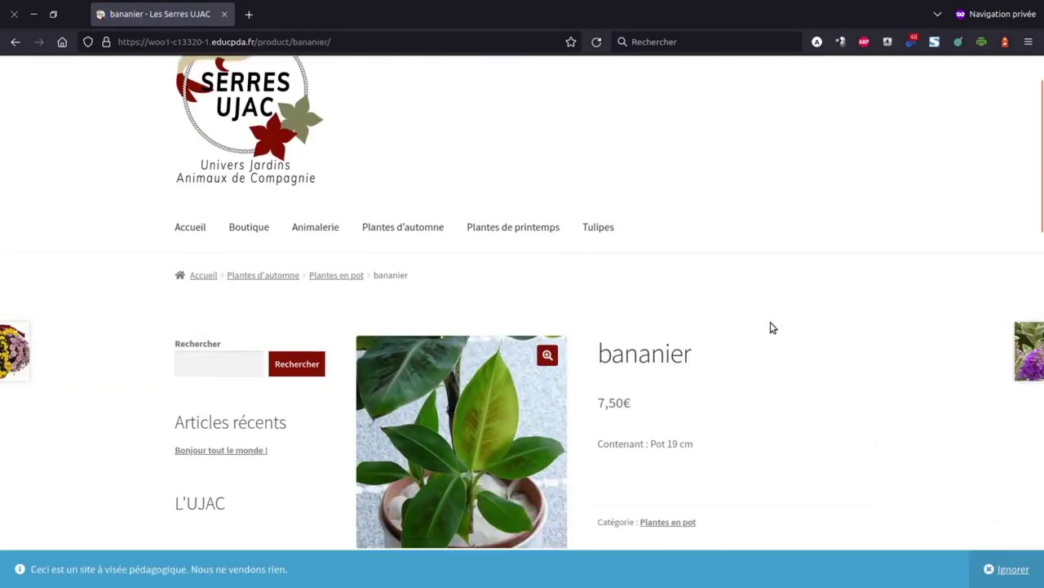
pyautogui.scroll(-1, 774, 326)
pyautogui.moveTo(608, 204); pyautogui.dragTo(697, 209)
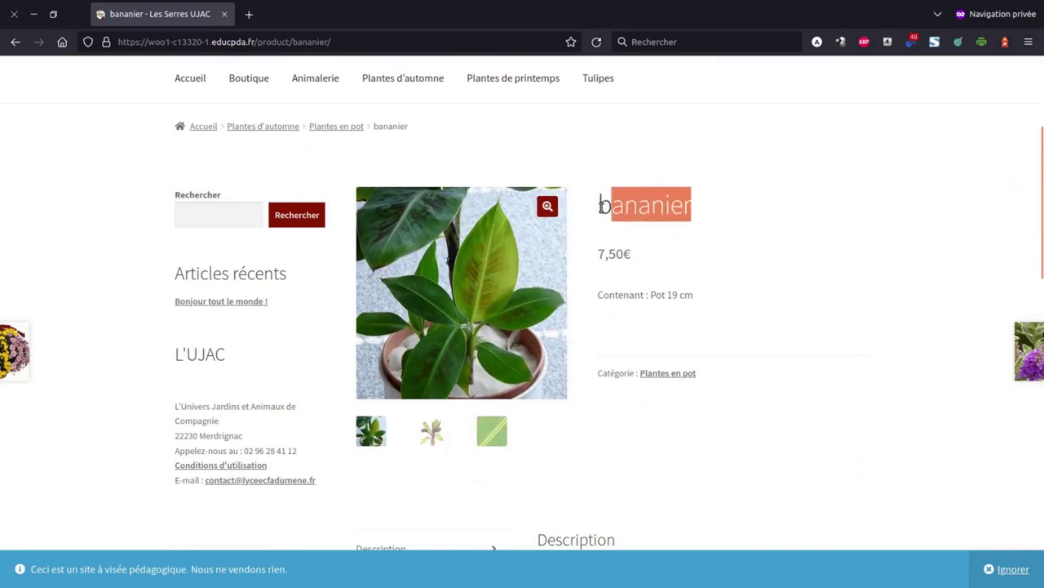
pyautogui.moveTo(599, 204); pyautogui.dragTo(699, 206)
pyautogui.click(627, 249)
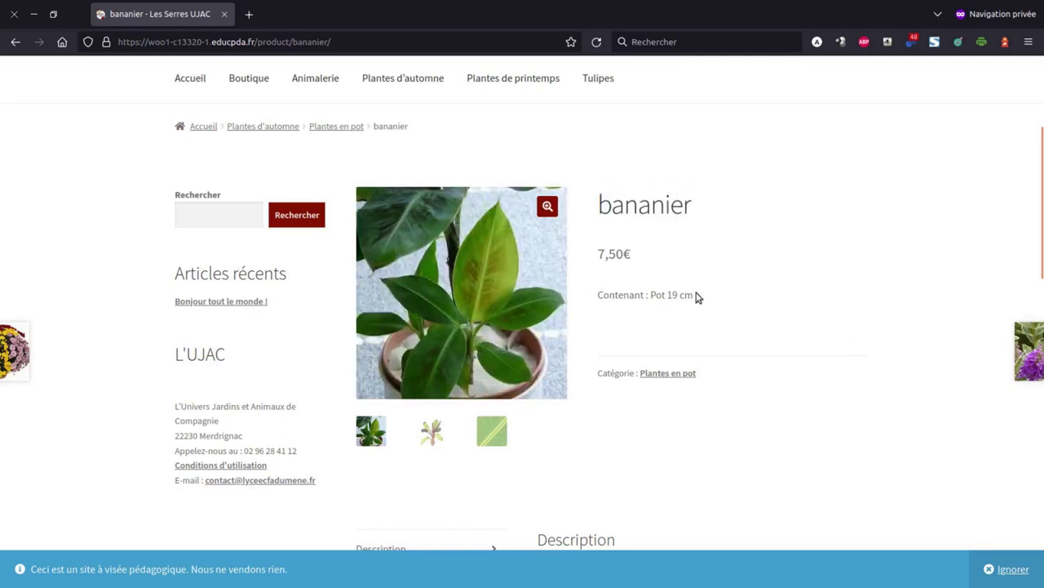
pyautogui.moveTo(698, 297)
pyautogui.mouseDown()
pyautogui.moveTo(596, 306)
pyautogui.moveTo(695, 296)
pyautogui.mouseUp()
pyautogui.click(599, 297)
pyautogui.scroll(-5, 721, 298)
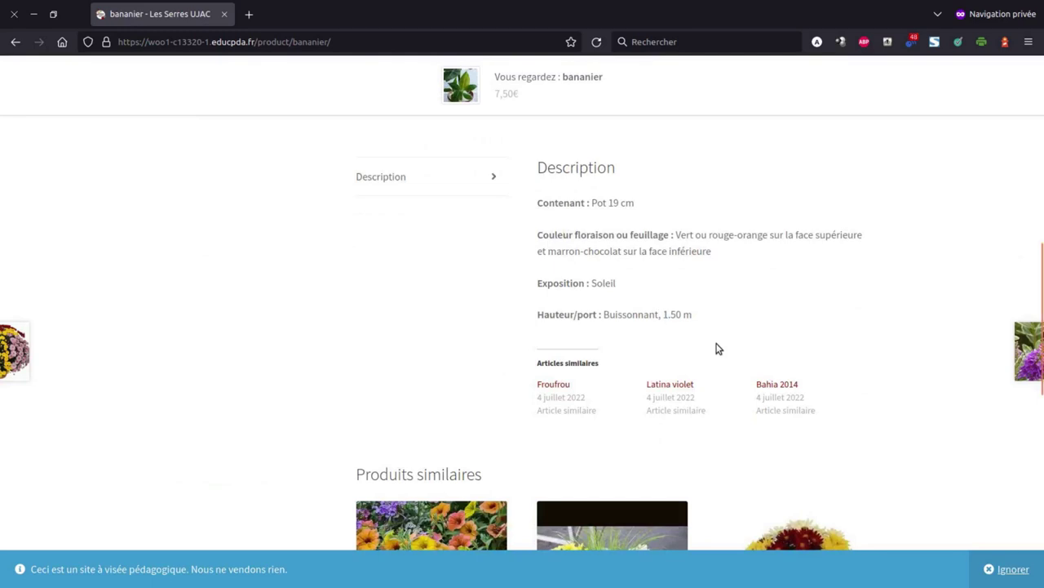
pyautogui.scroll(6, 722, 351)
pyautogui.click(681, 415)
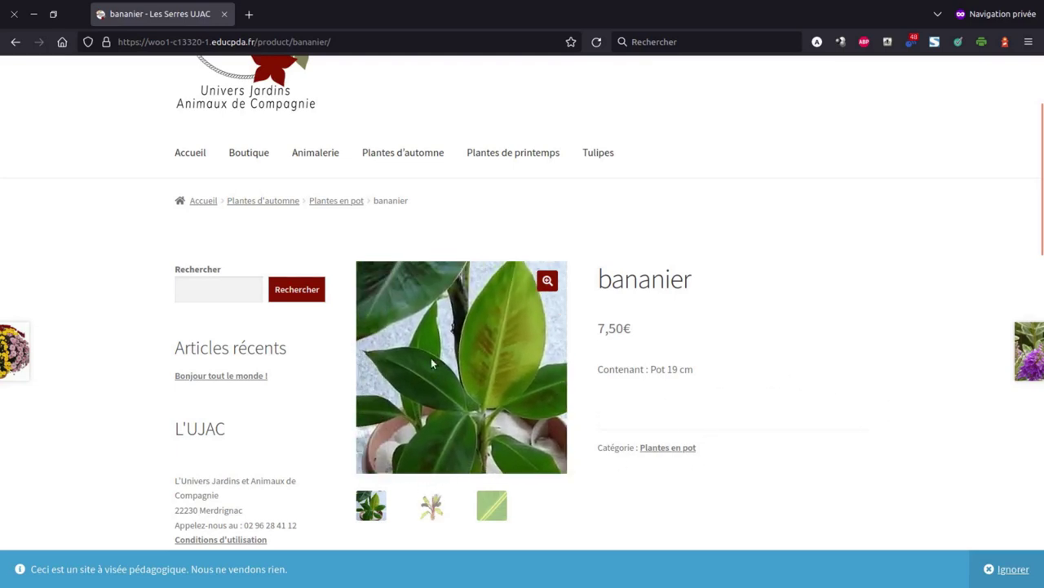
pyautogui.click(434, 506)
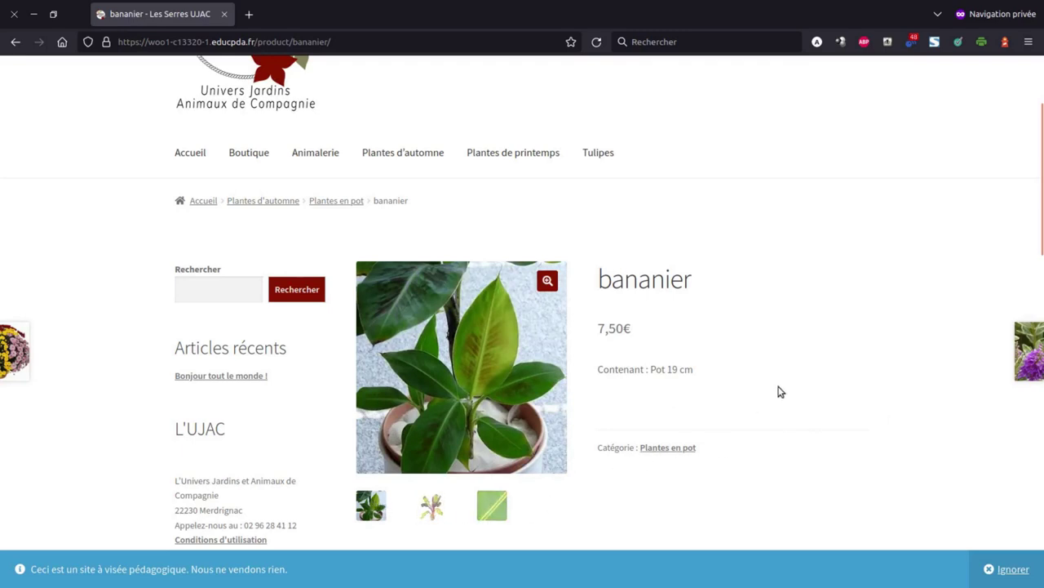
pyautogui.scroll(2, 741, 369)
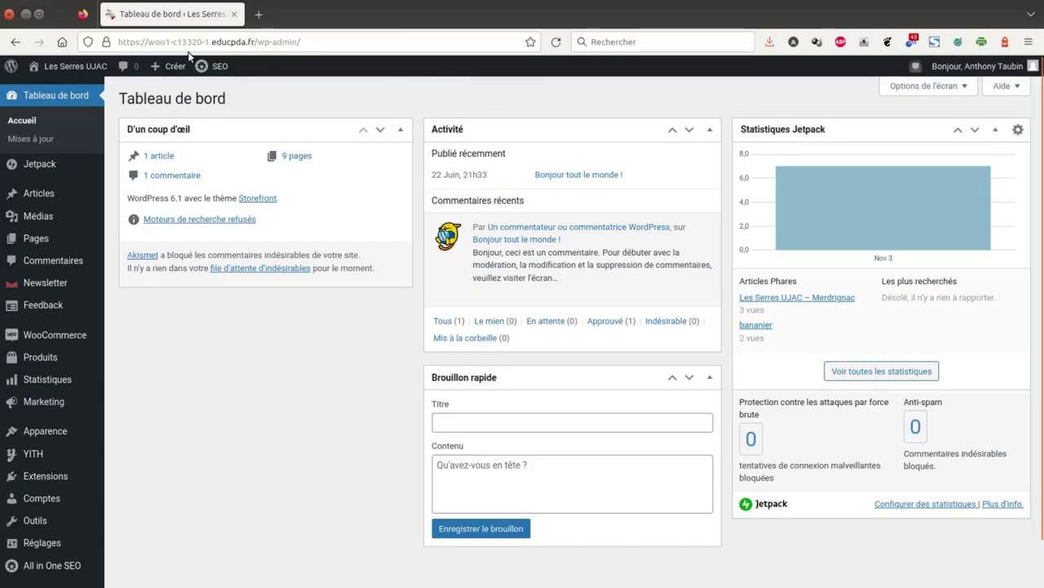
# - In the WordPress admin, list all the products and search them for "bananier"
pyautogui.moveTo(49, 359)
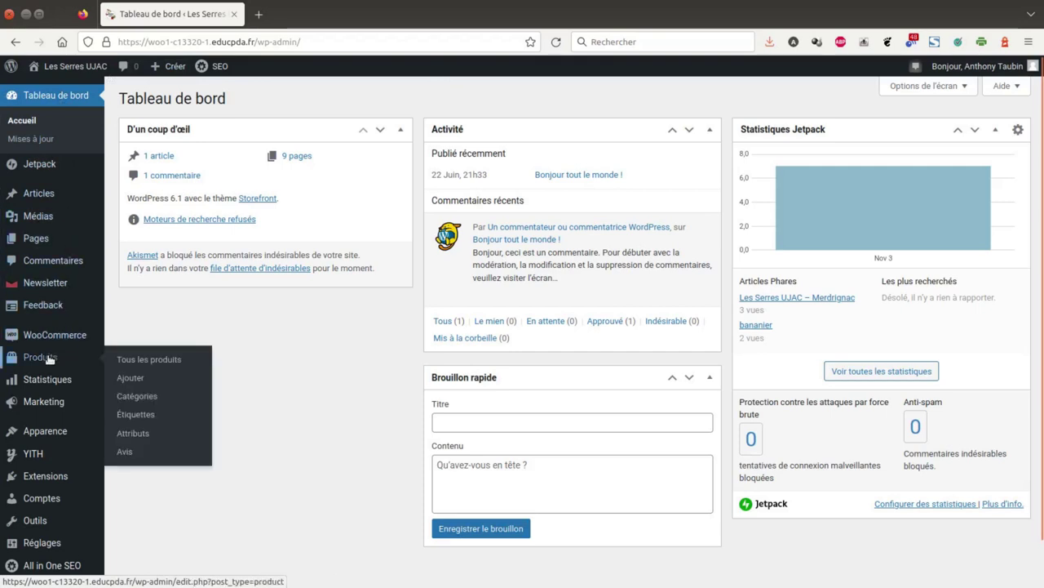
pyautogui.click(147, 359)
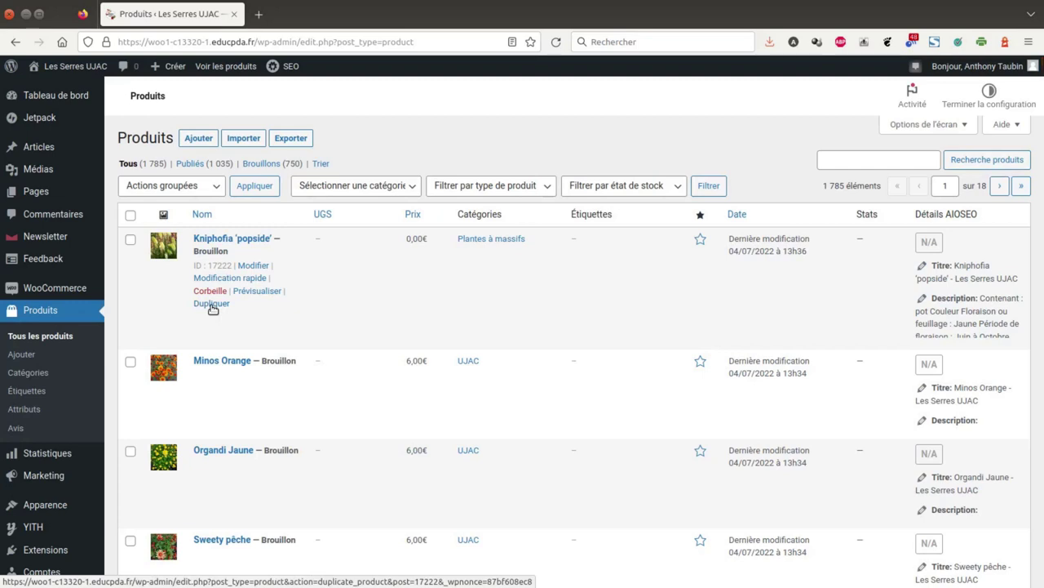
pyautogui.click(825, 162)
pyautogui.write('bananier')
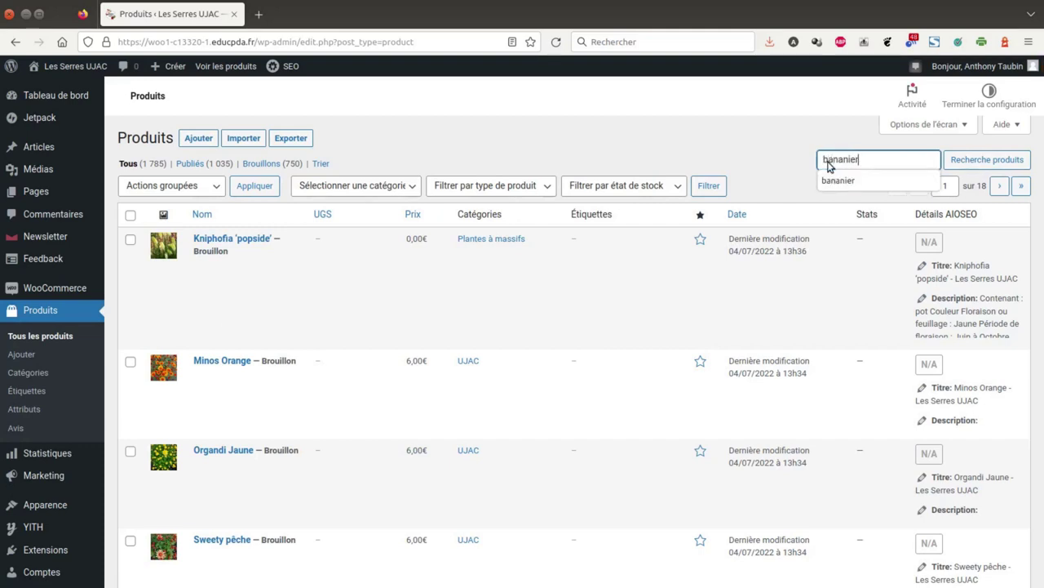
pyautogui.press('Return')
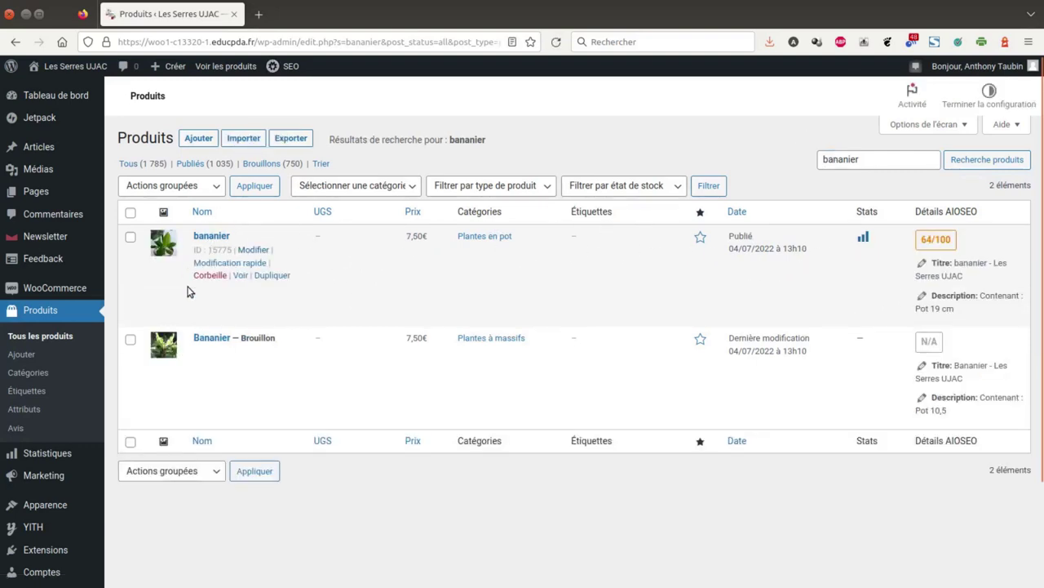
# - Review the quick-edit fields and status options of the published bananier, plus the bulk actions, and close quick edit without saving
pyautogui.click(255, 263)
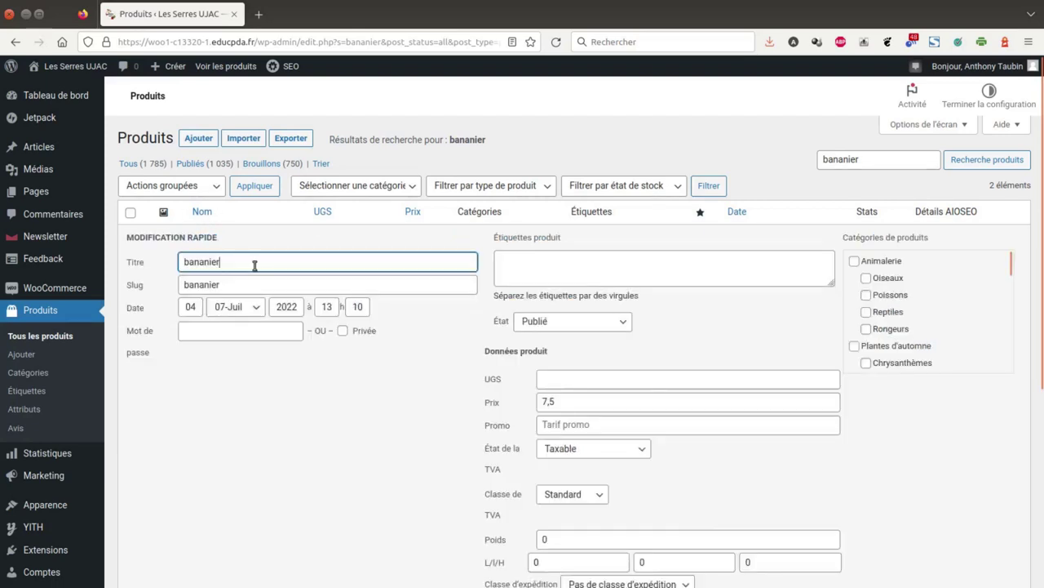
pyautogui.click(555, 321)
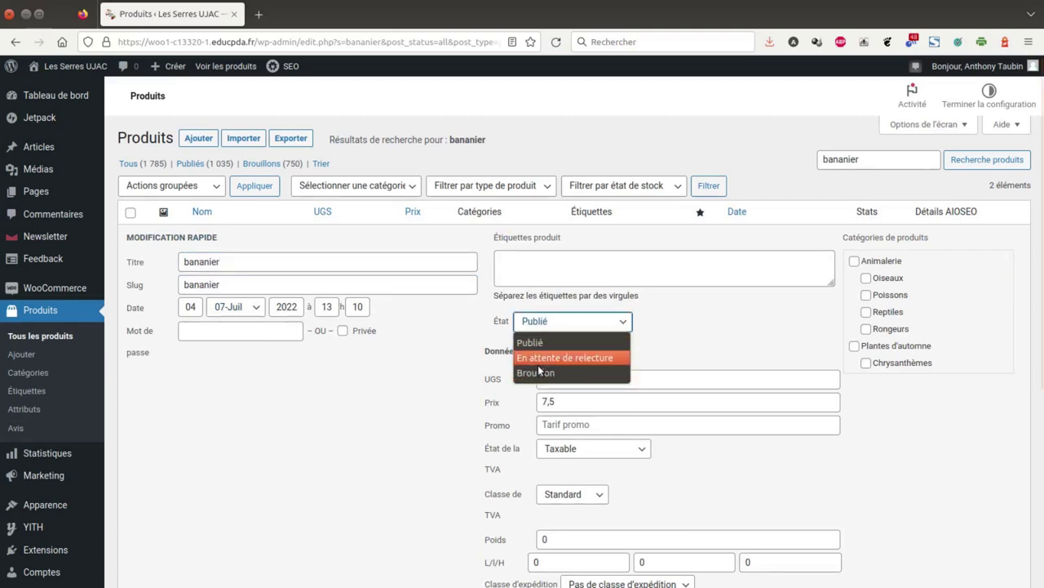
pyautogui.click(680, 326)
pyautogui.scroll(-3, 714, 359)
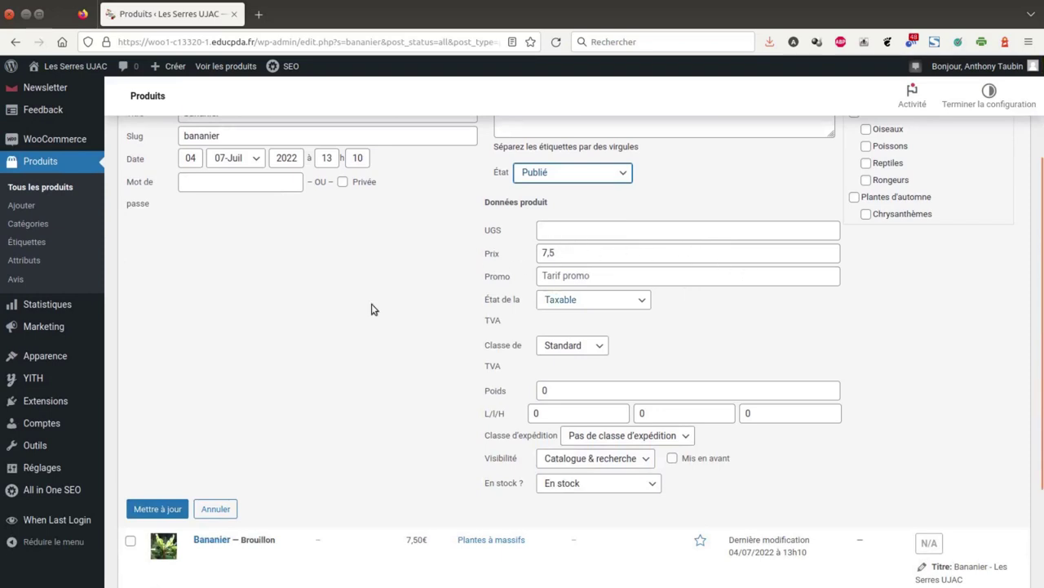
pyautogui.scroll(1, 413, 369)
pyautogui.scroll(3, 413, 369)
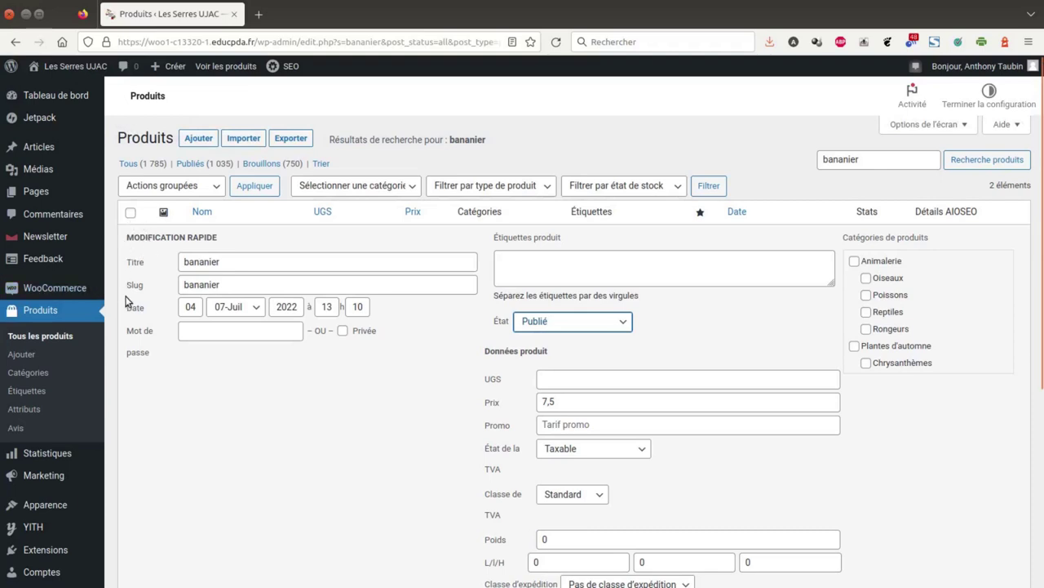
pyautogui.click(168, 185)
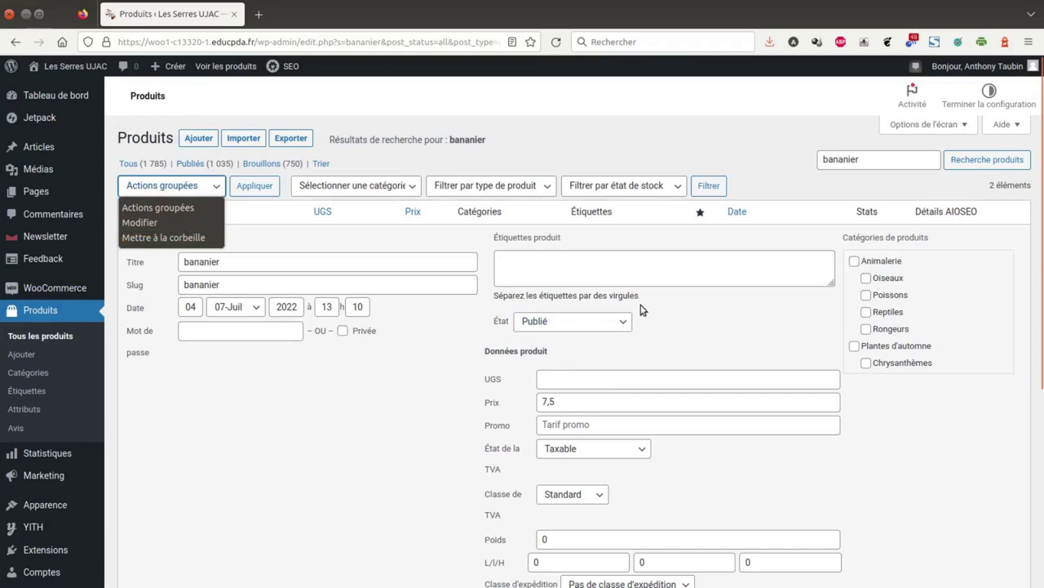
pyautogui.click(321, 461)
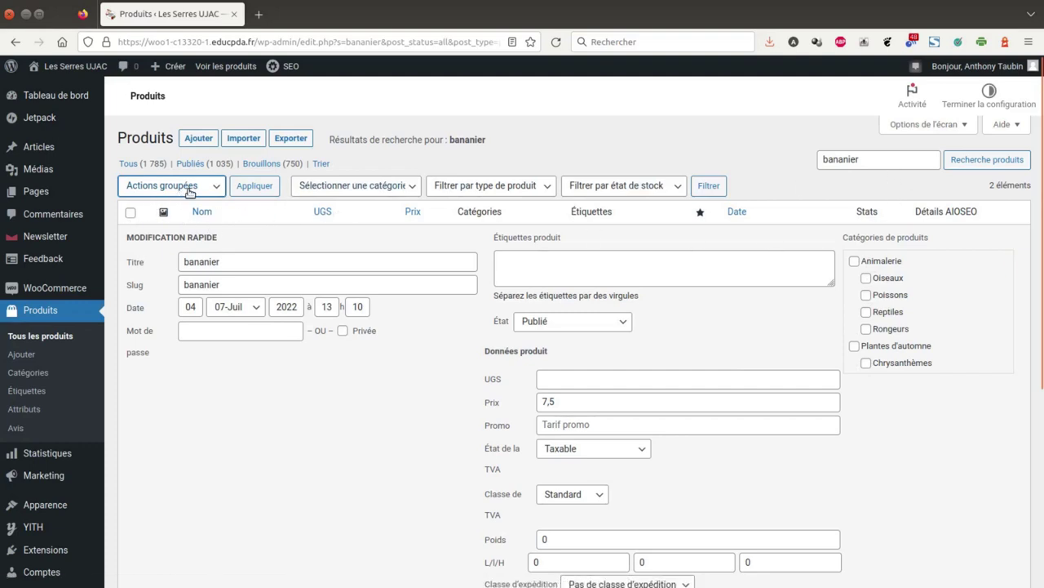
pyautogui.scroll(-4, 329, 332)
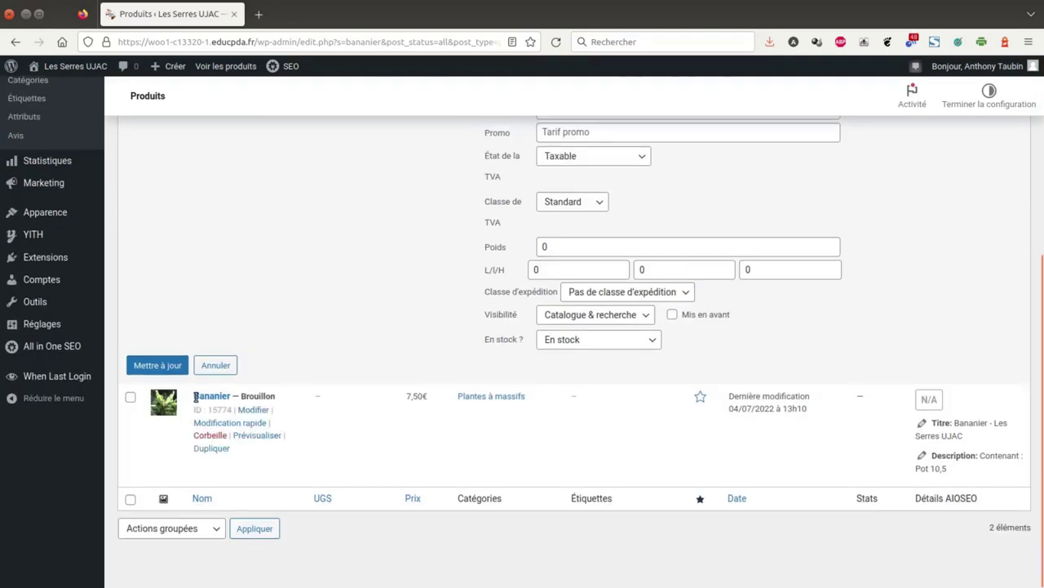
pyautogui.click(210, 368)
pyautogui.scroll(3, 336, 253)
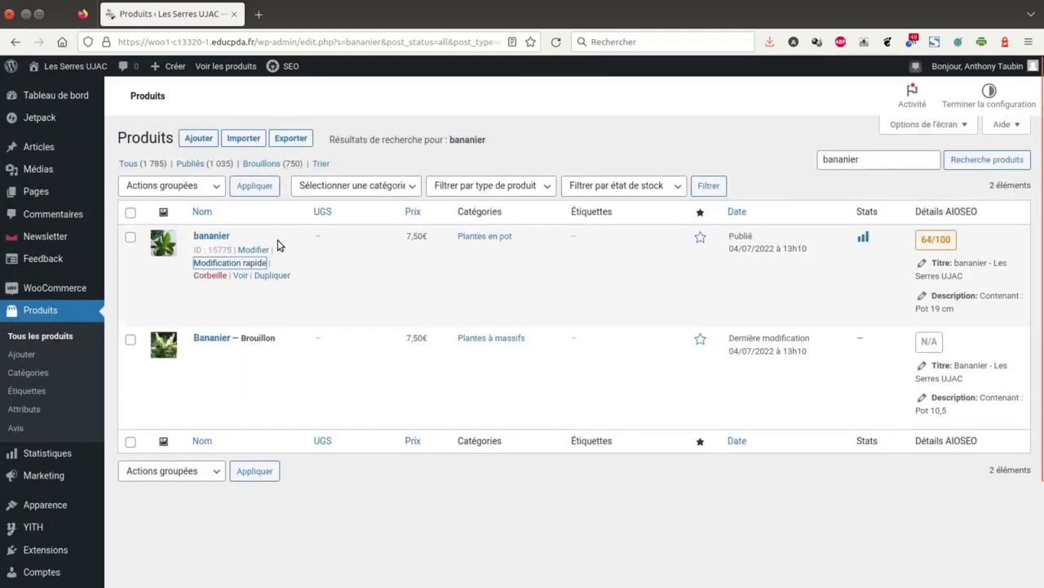
# - Open the published bananier product in the full editor and change its title to "Bananier"
pyautogui.click(254, 250)
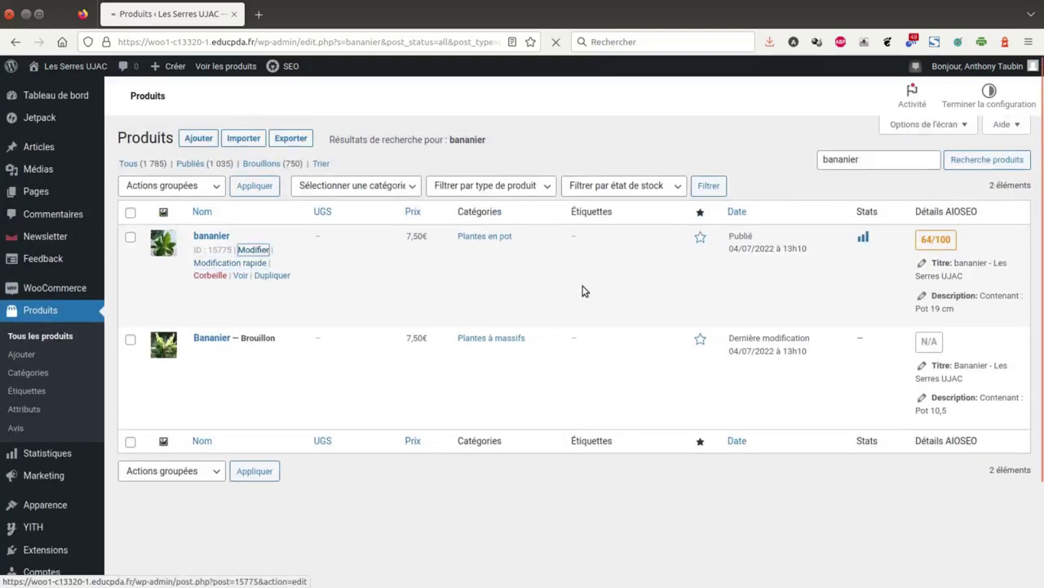
pyautogui.scroll(-2, 601, 284)
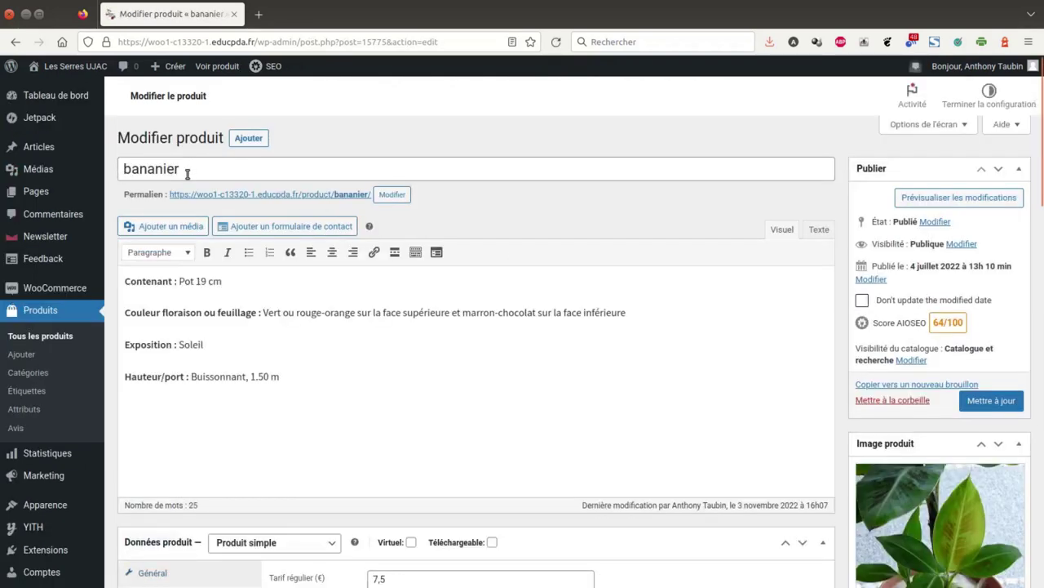
pyautogui.moveTo(128, 168); pyautogui.dragTo(114, 167)
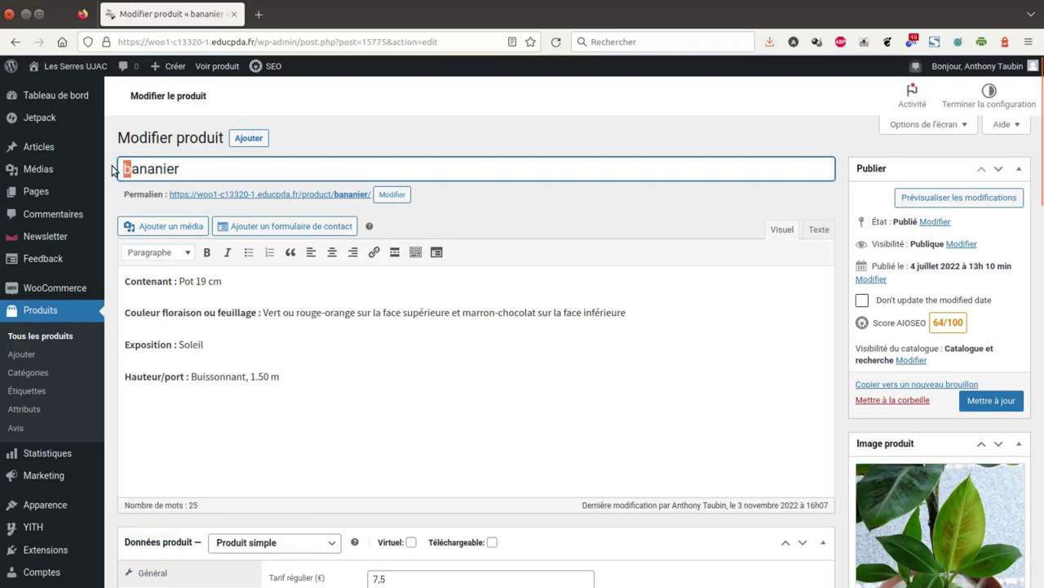
pyautogui.write('B')
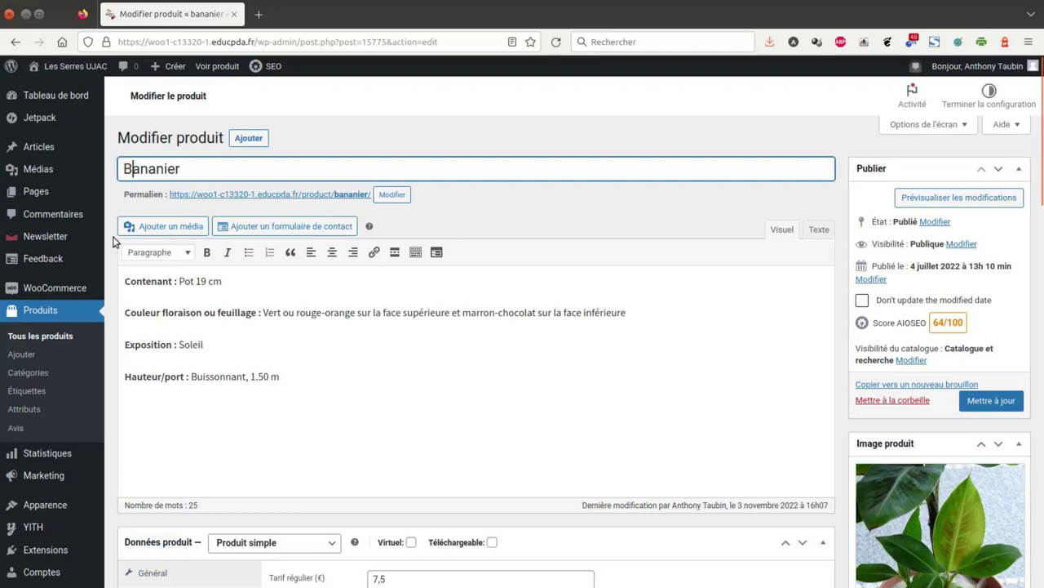
# - Highlight the whole product description, and expand the short description section below the product data
pyautogui.click(326, 373)
pyautogui.moveTo(125, 281); pyautogui.dragTo(318, 404)
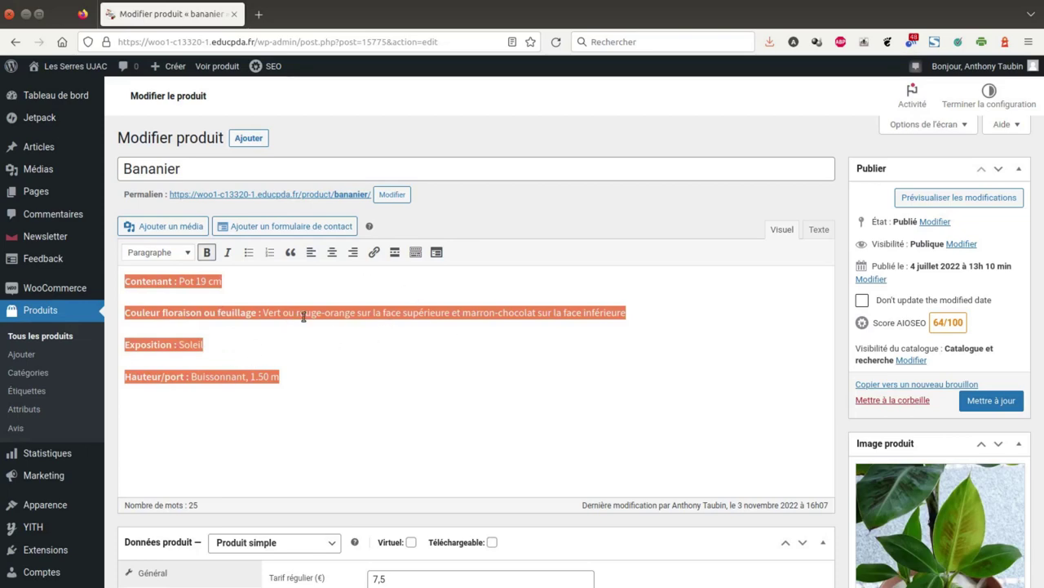
pyautogui.scroll(-5, 349, 356)
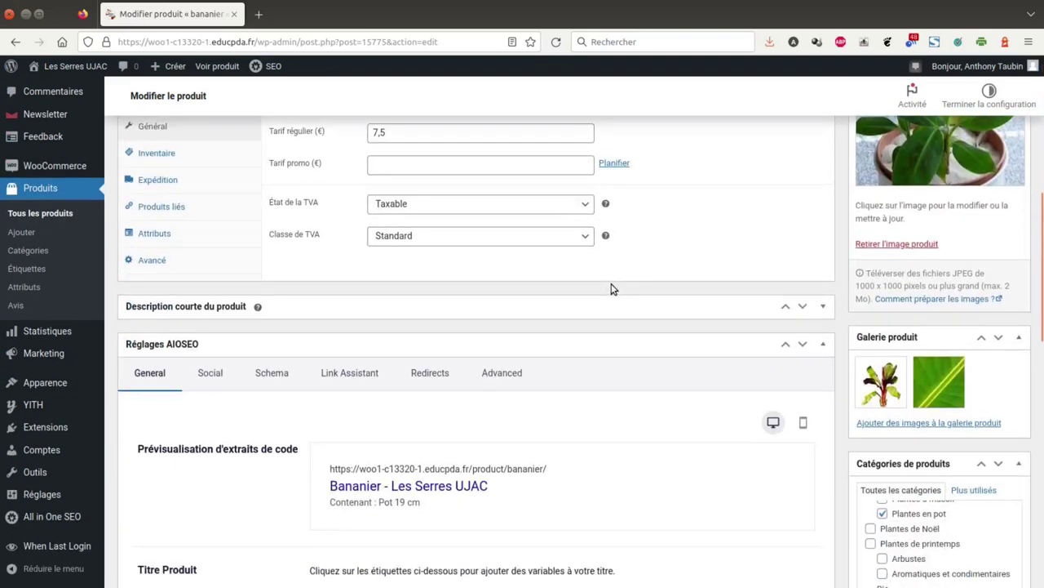
pyautogui.click(820, 309)
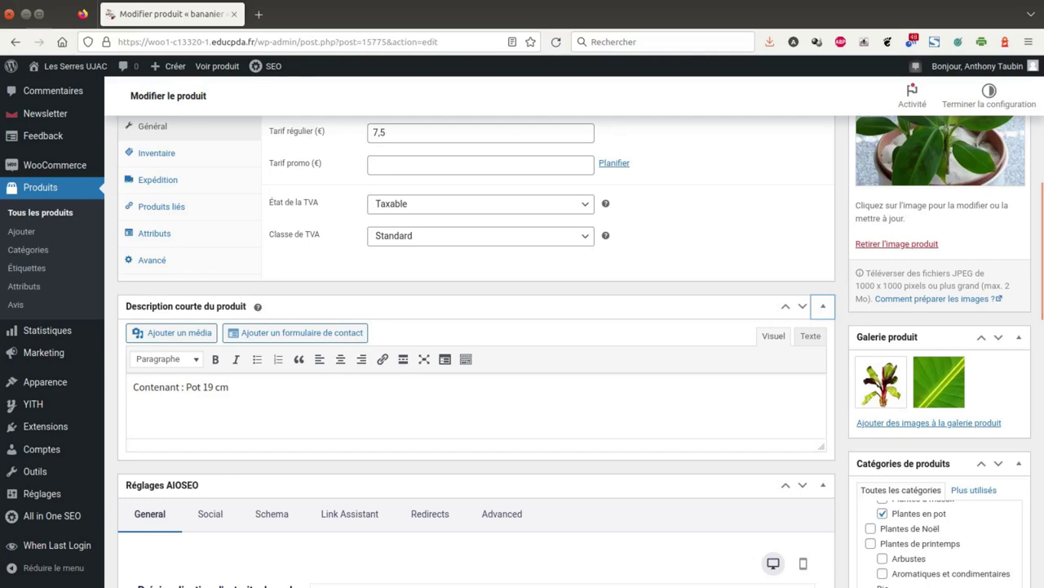
# - Switch to the storefront window and check where the descriptions appear on the bananier page
pyautogui.hotkey('alt', 'Tab')
pyautogui.scroll(-1, 650, 385)
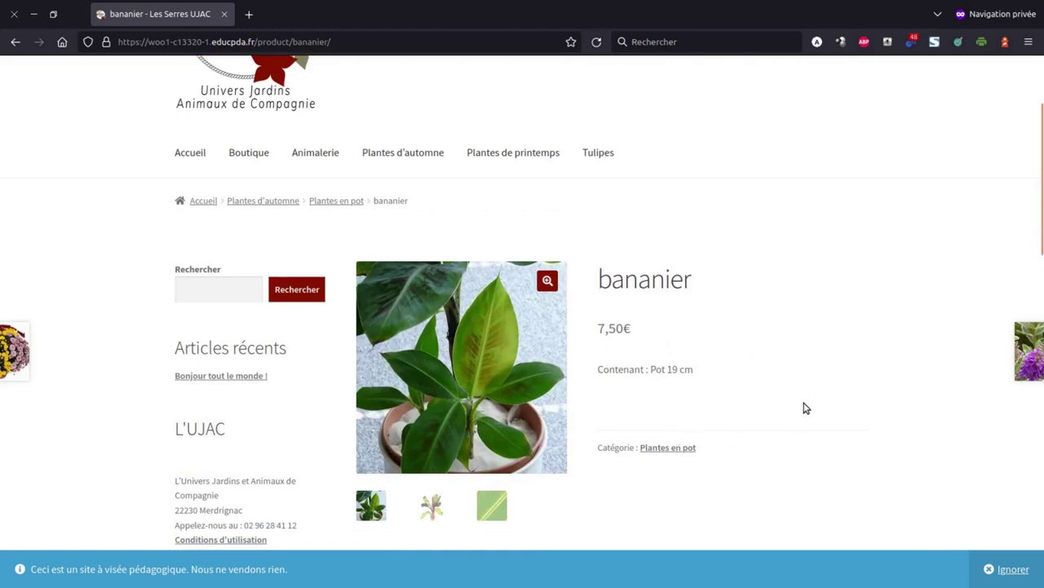
pyautogui.scroll(-3, 813, 396)
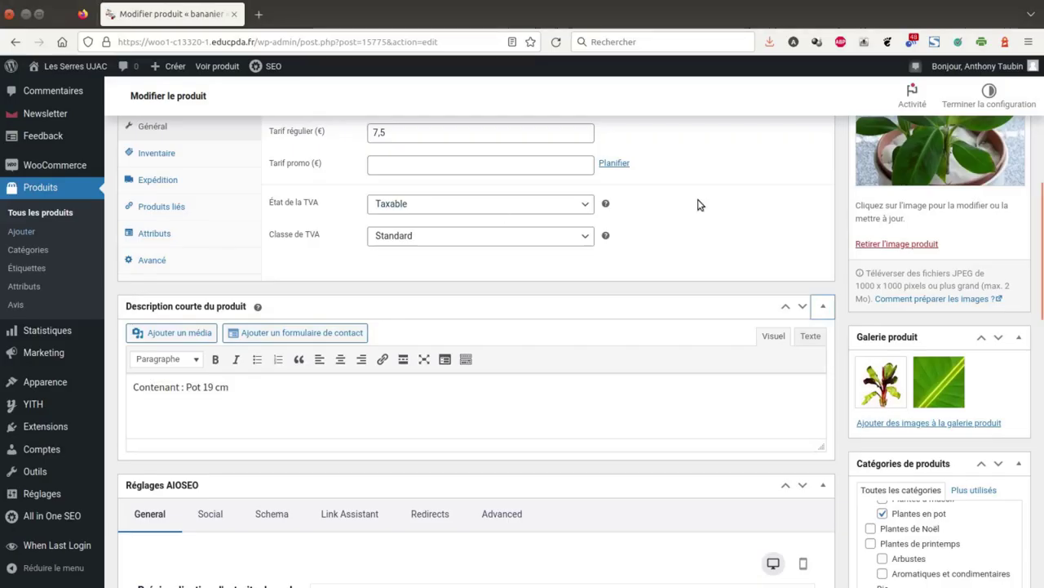
# - Return to the product editor and review the available product categories and the one assigned to the Bananier
pyautogui.scroll(-3, 995, 373)
pyautogui.scroll(2, 976, 395)
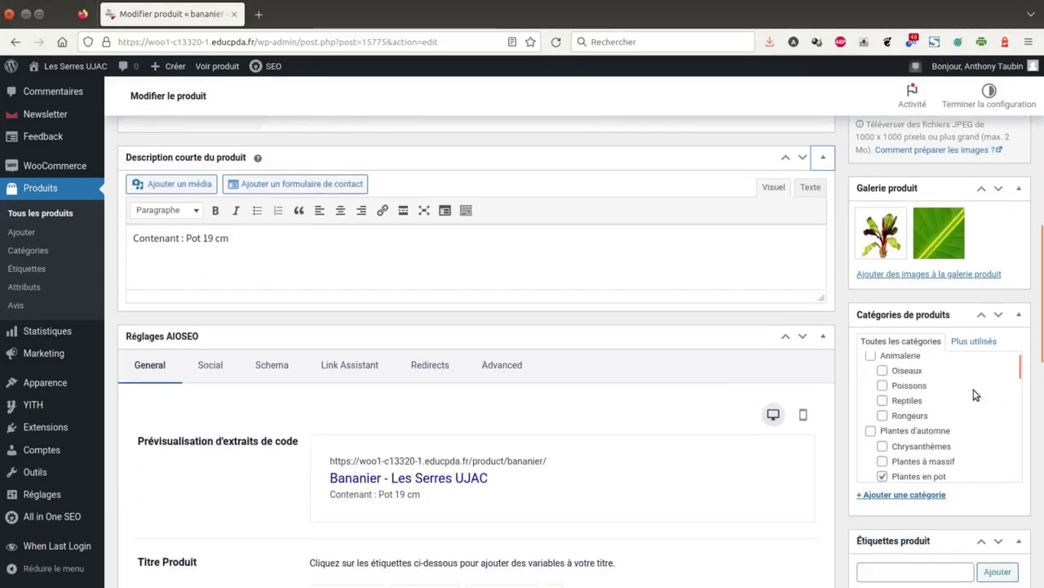
pyautogui.scroll(-3, 963, 400)
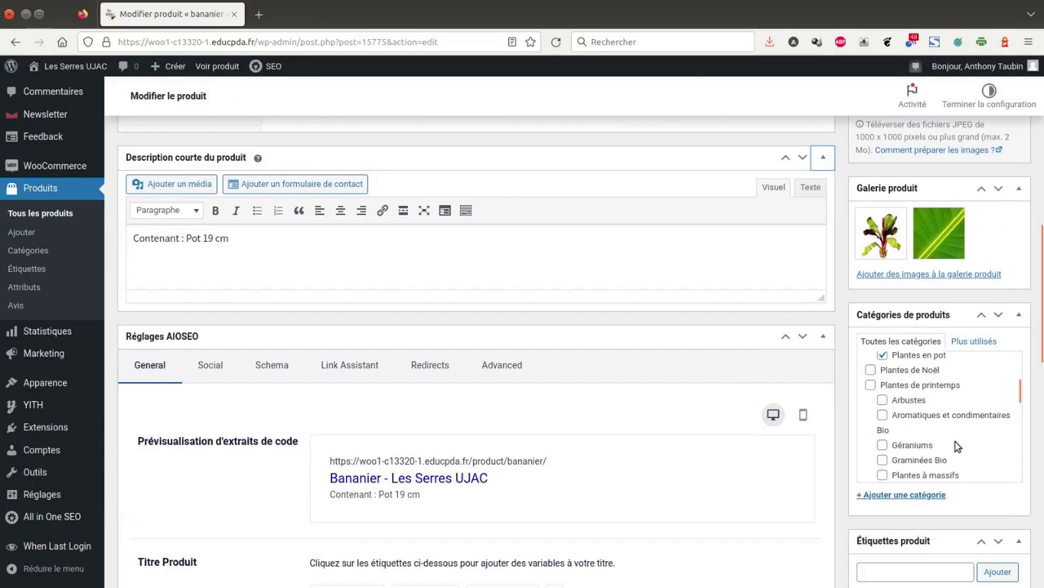
pyautogui.scroll(2, 943, 404)
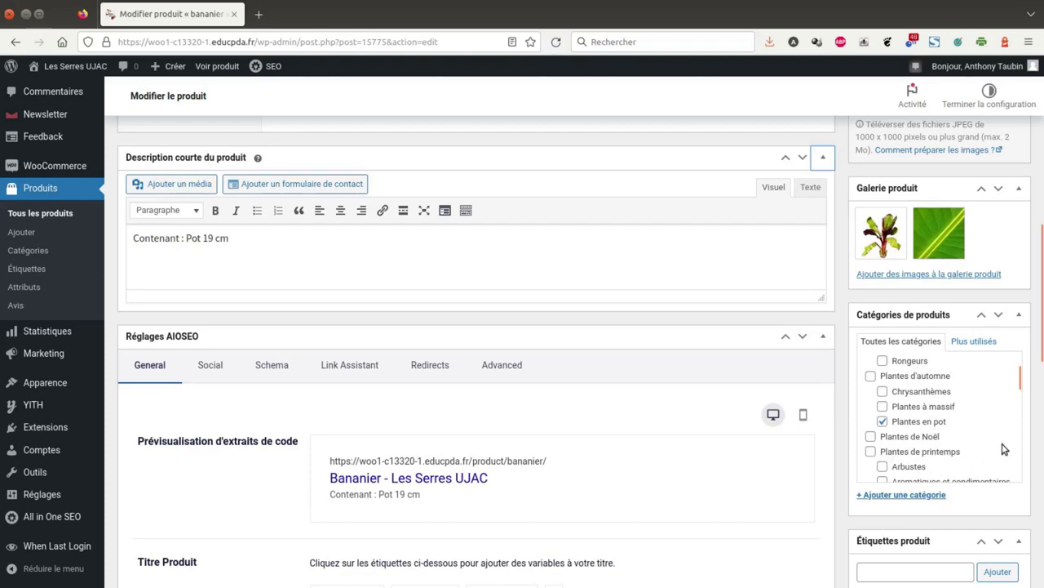
# - Examine the product image and gallery sections, highlighting the 2 Mo limit and the 1000 x 1000 size in the image upload guidance
pyautogui.scroll(5, 966, 374)
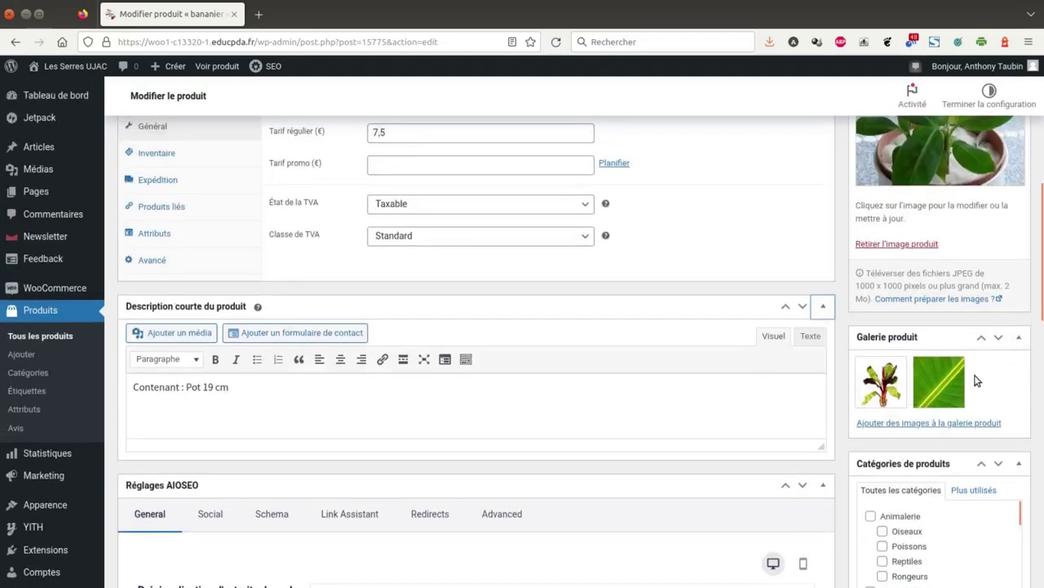
pyautogui.scroll(2, 938, 408)
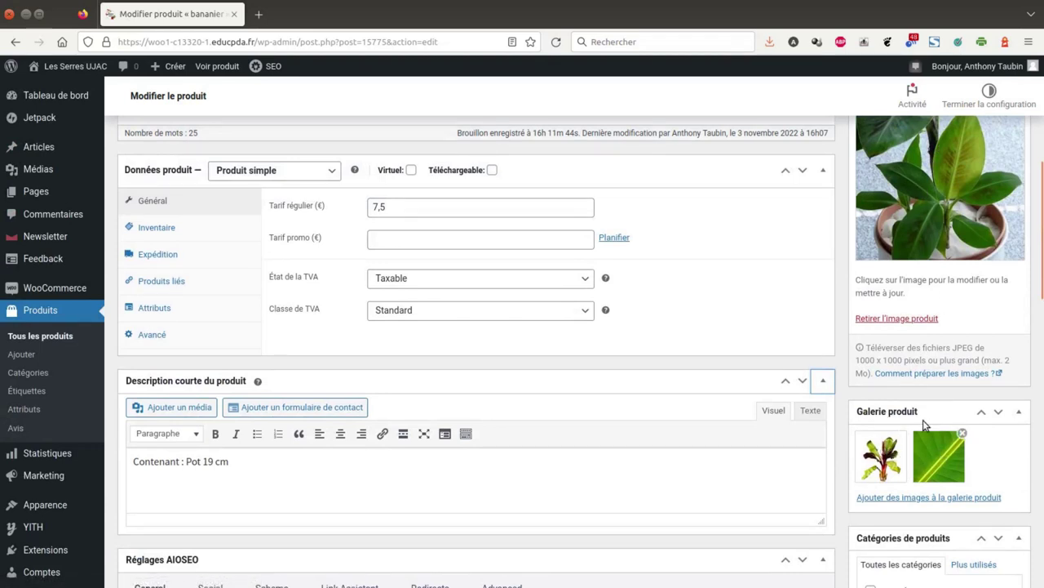
pyautogui.scroll(2, 959, 334)
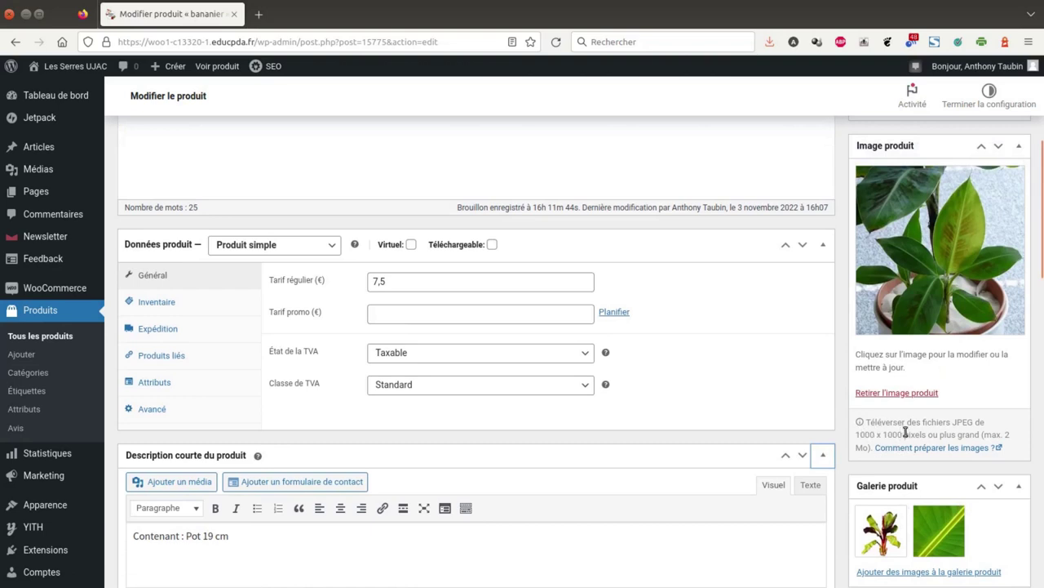
pyautogui.moveTo(1011, 434); pyautogui.dragTo(866, 447)
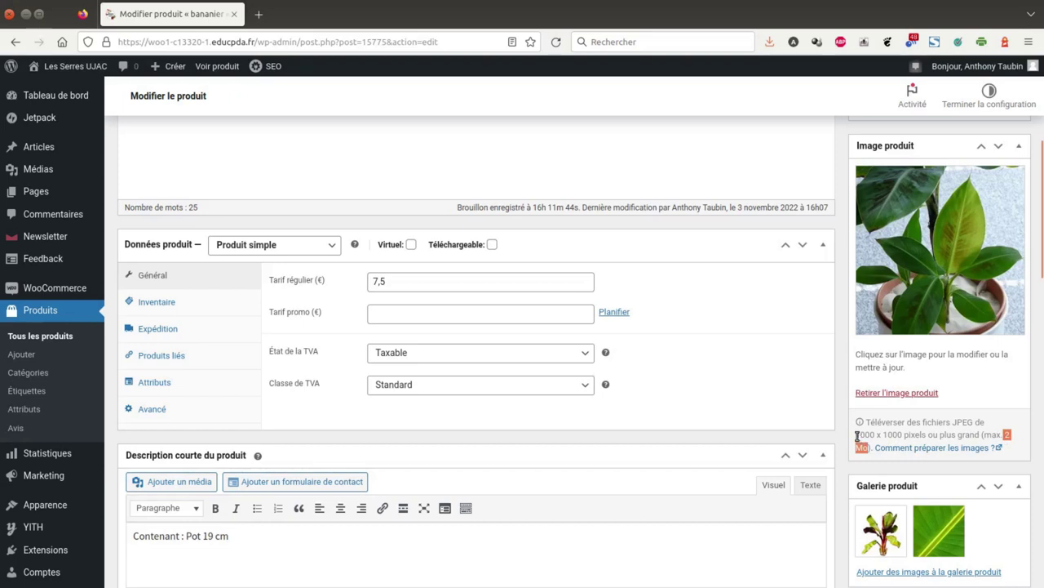
pyautogui.moveTo(856, 435); pyautogui.dragTo(904, 432)
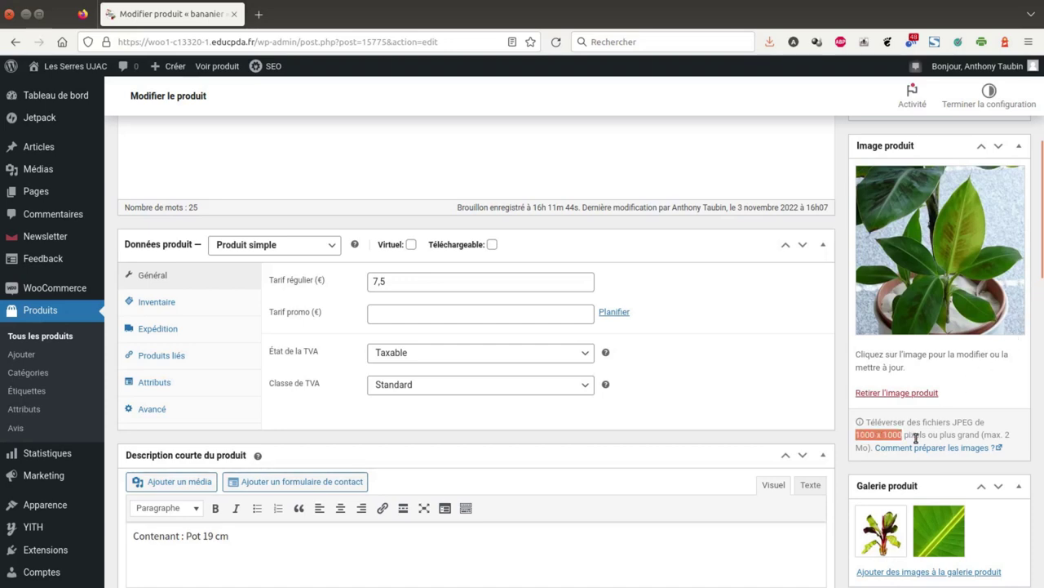
pyautogui.scroll(2, 917, 438)
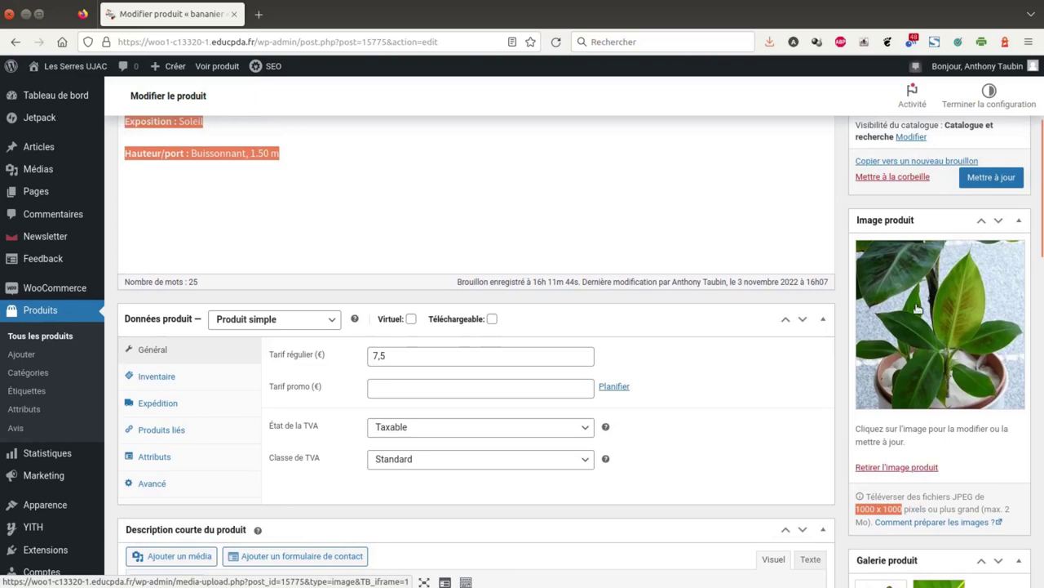
pyautogui.scroll(-2, 917, 308)
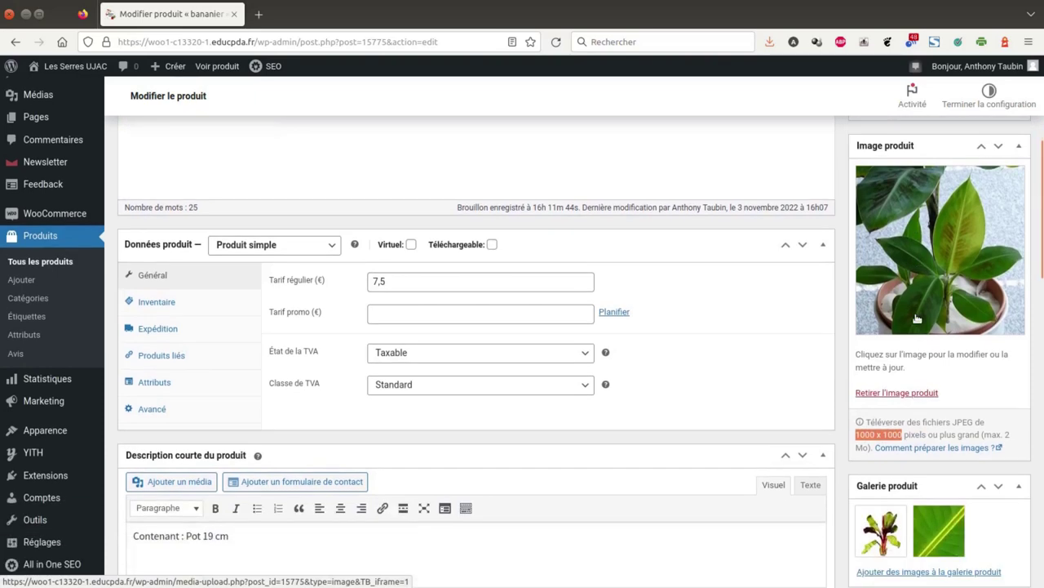
pyautogui.scroll(4, 927, 372)
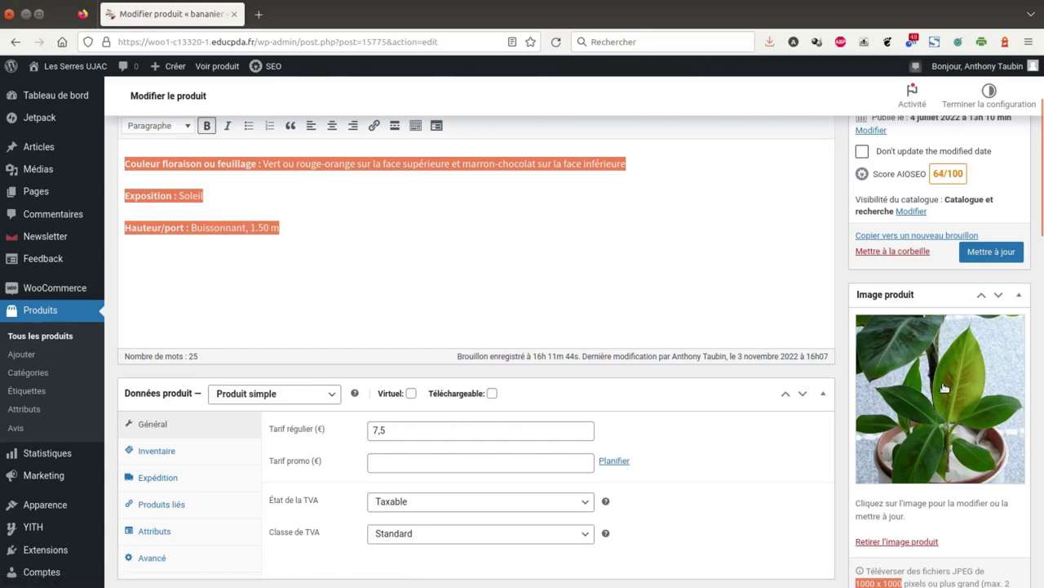
# - Review the product categories list and the product tags section of the Bananier
pyautogui.scroll(-10, 897, 310)
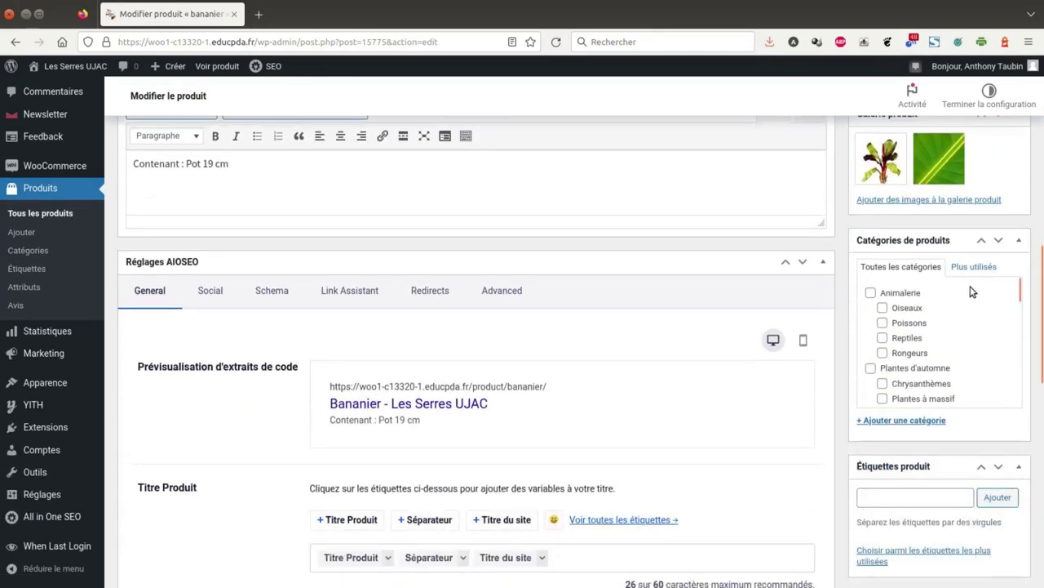
pyautogui.scroll(-2, 975, 292)
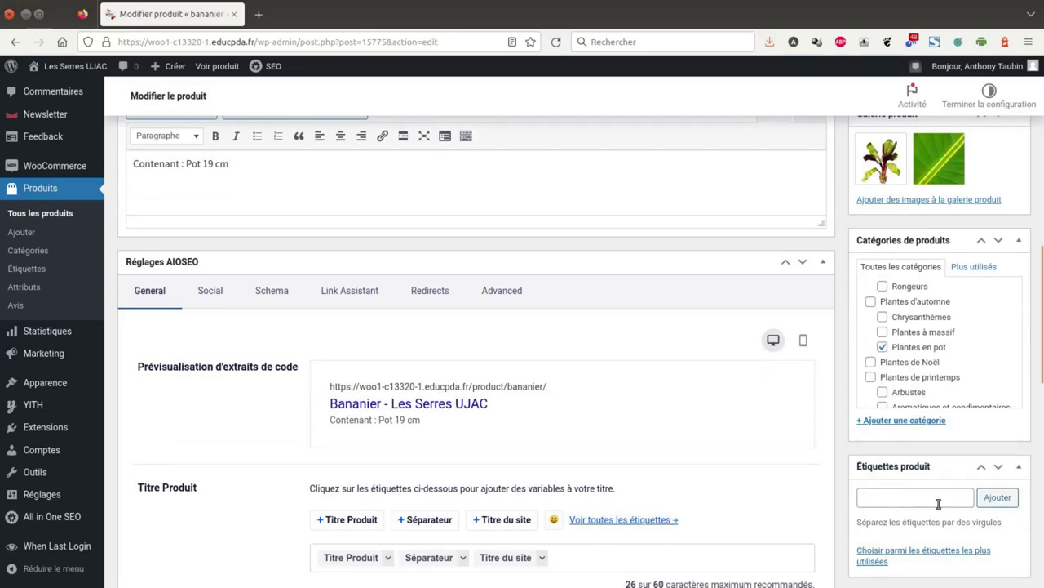
pyautogui.scroll(1, 742, 412)
pyautogui.scroll(8, 742, 412)
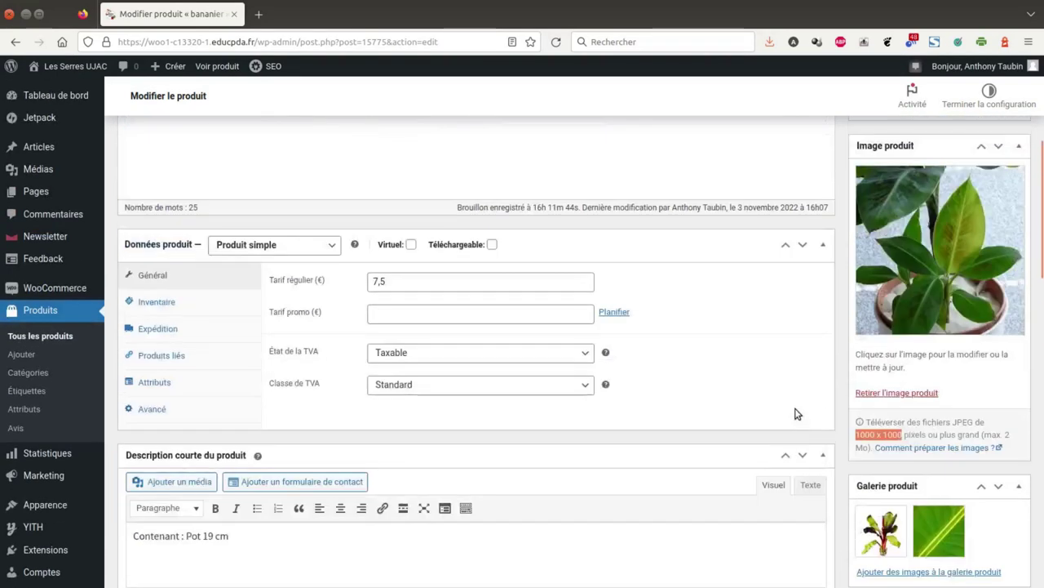
# - Highlight the regular price in the general product data
pyautogui.scroll(1, 748, 375)
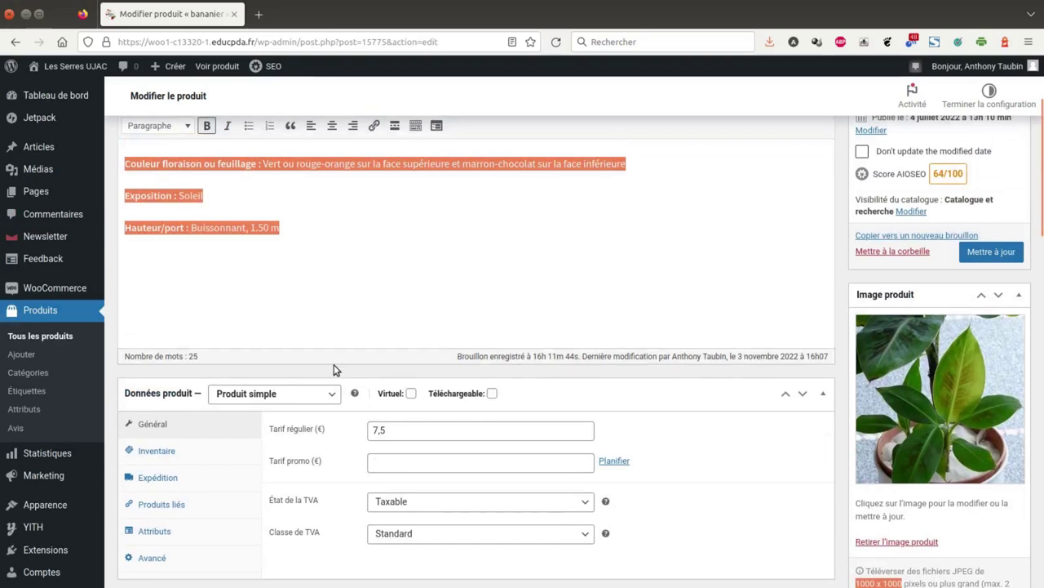
pyautogui.scroll(-1, 607, 277)
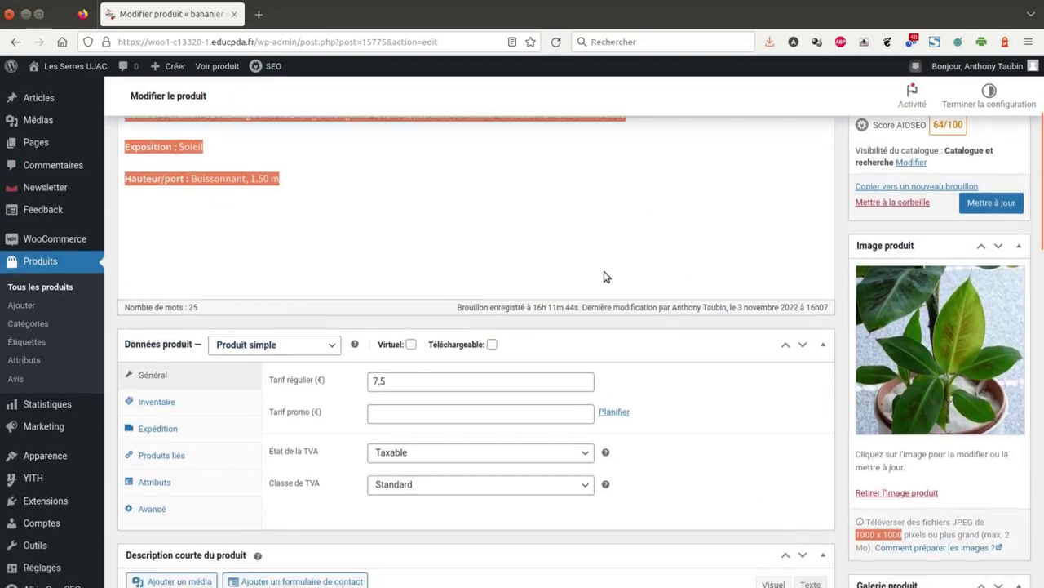
pyautogui.click(399, 354)
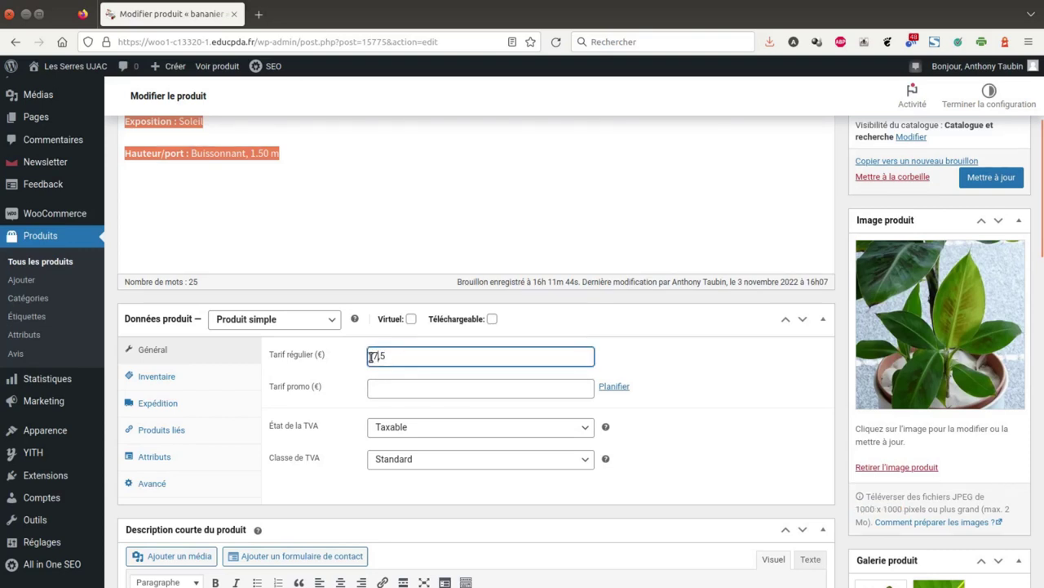
pyautogui.moveTo(371, 356); pyautogui.dragTo(392, 354)
# - Show the inventory settings and check the available stock status options, keeping "En stock"
pyautogui.click(168, 377)
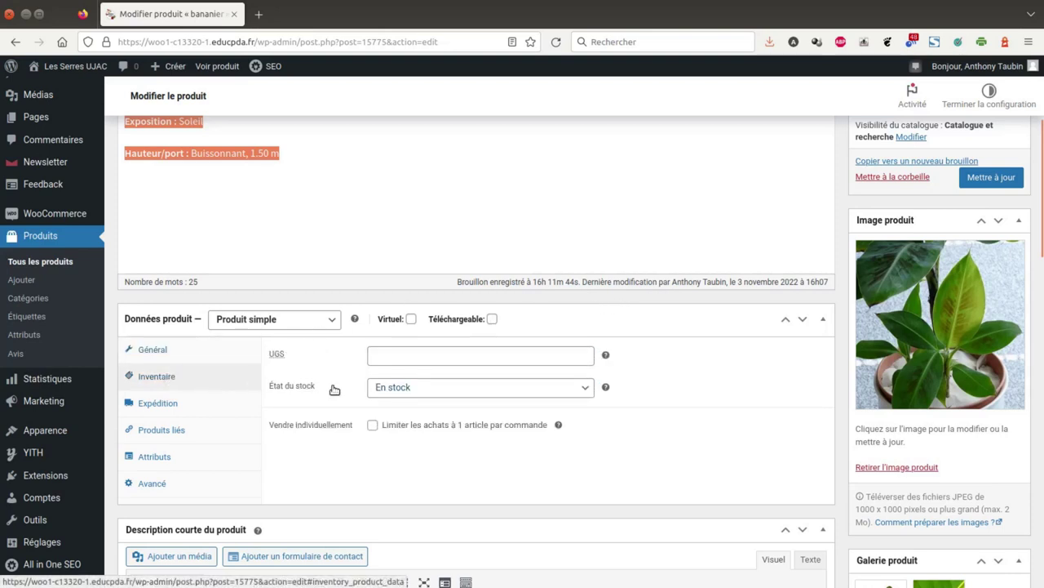
pyautogui.click(399, 390)
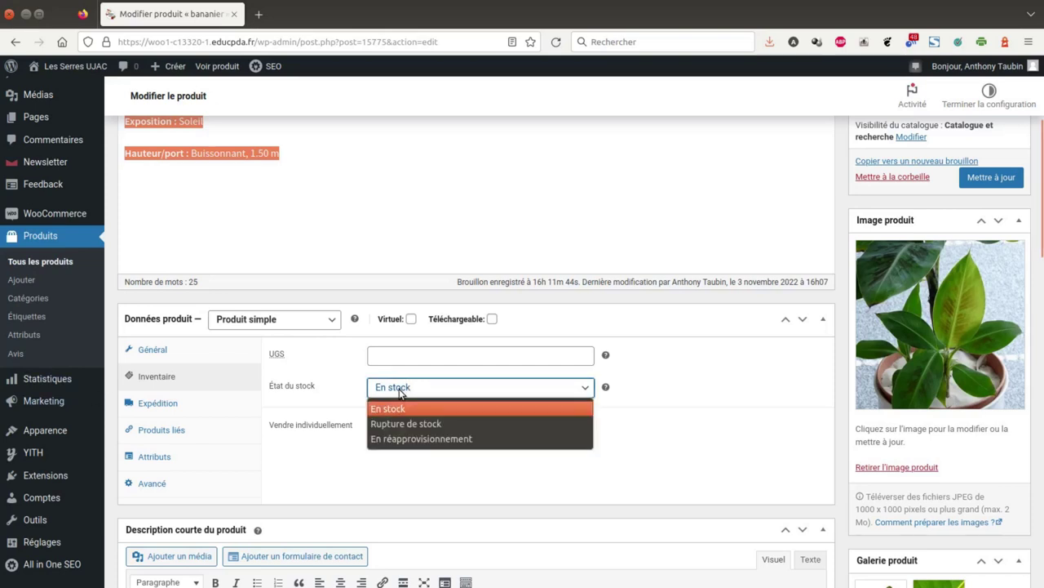
pyautogui.click(399, 388)
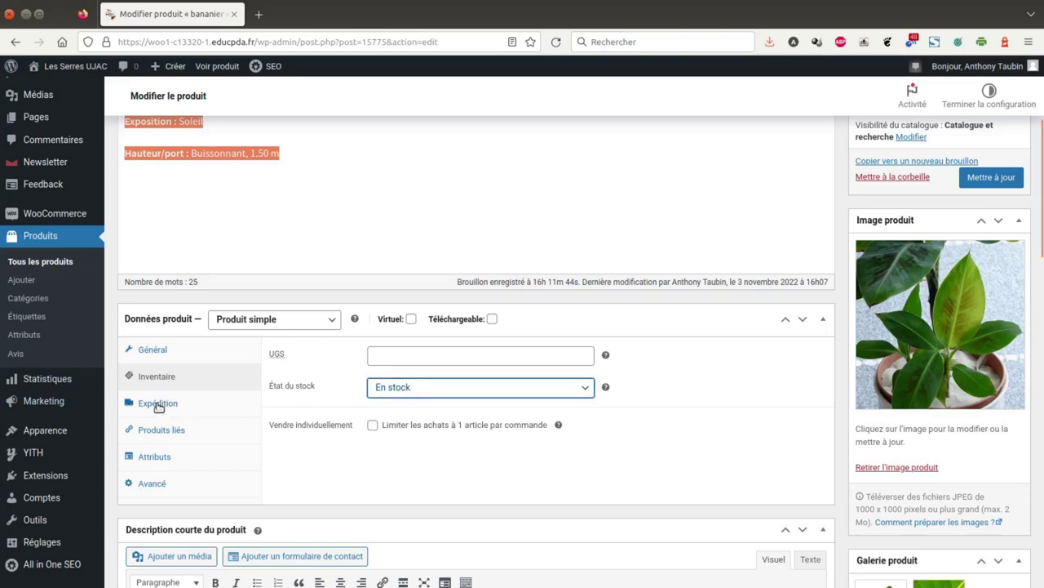
# - Review the product's shipping fields and its linked products fields
pyautogui.click(157, 403)
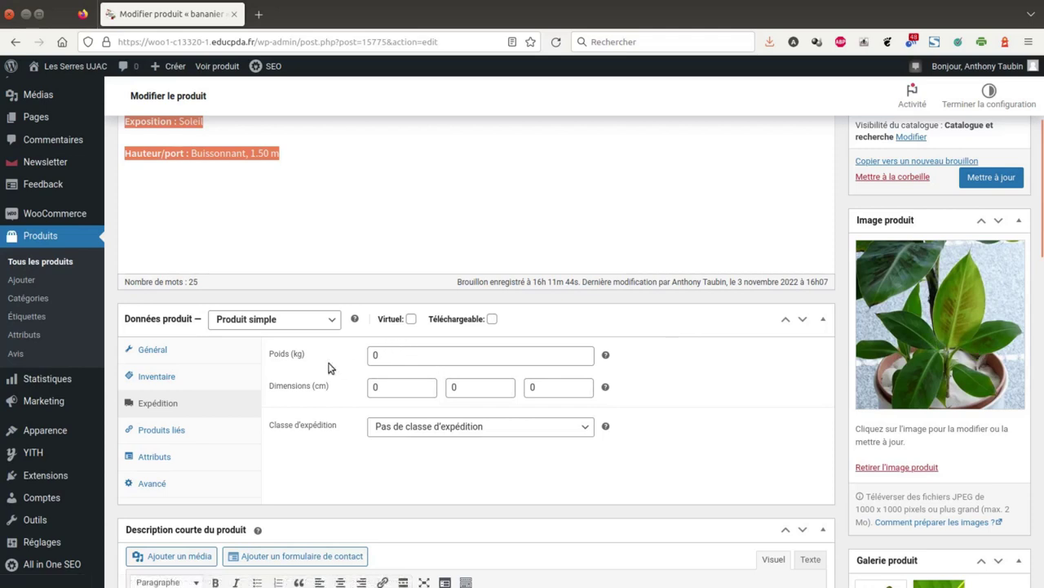
pyautogui.click(166, 433)
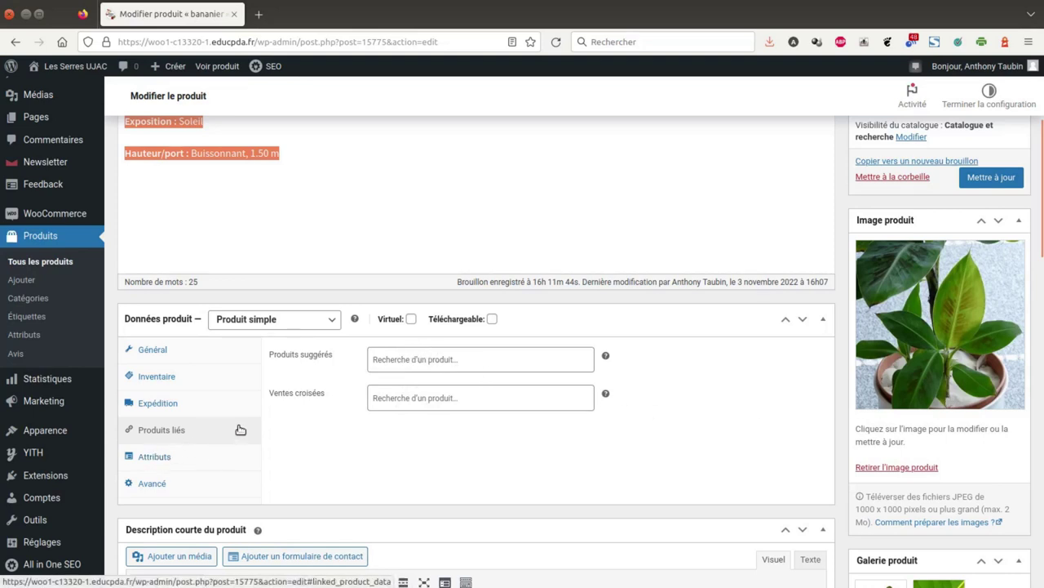
# - Append "- Merdrignac - Côtes d'Armor" after the site title in the AIOSEO product title
pyautogui.scroll(-3, 396, 400)
pyautogui.scroll(-3, 574, 368)
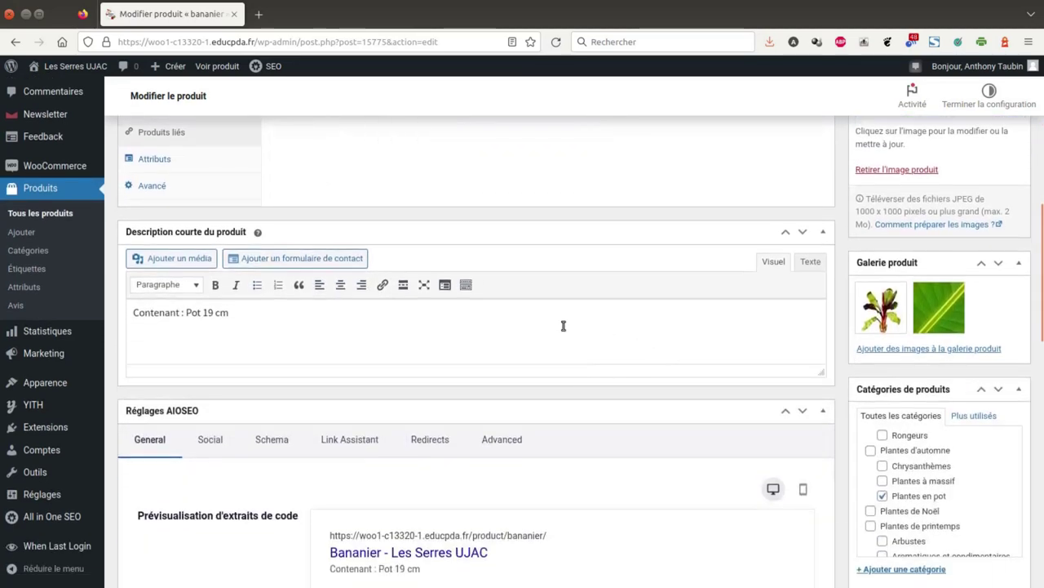
pyautogui.scroll(-3, 571, 335)
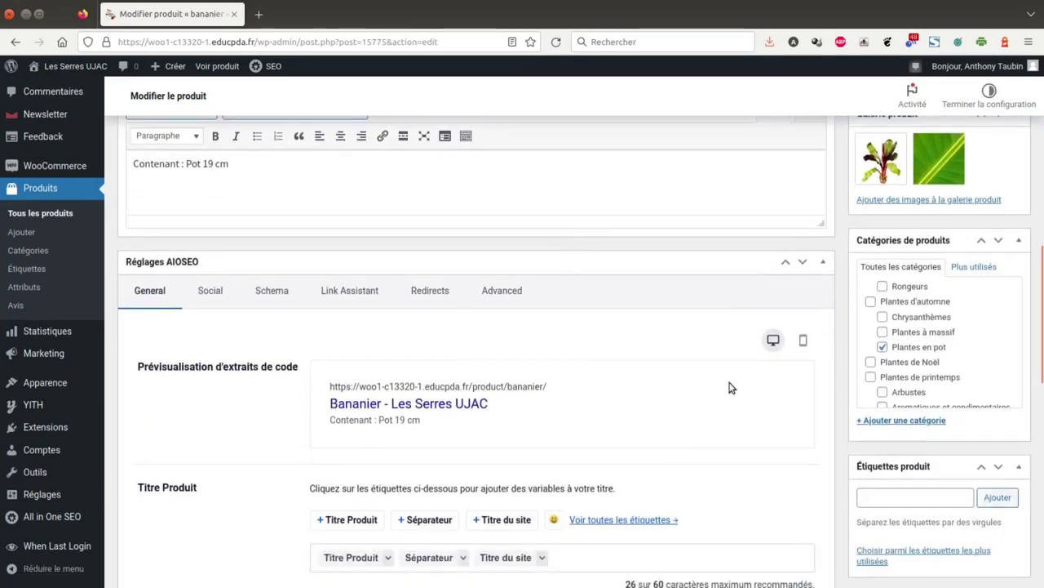
pyautogui.scroll(-3, 729, 388)
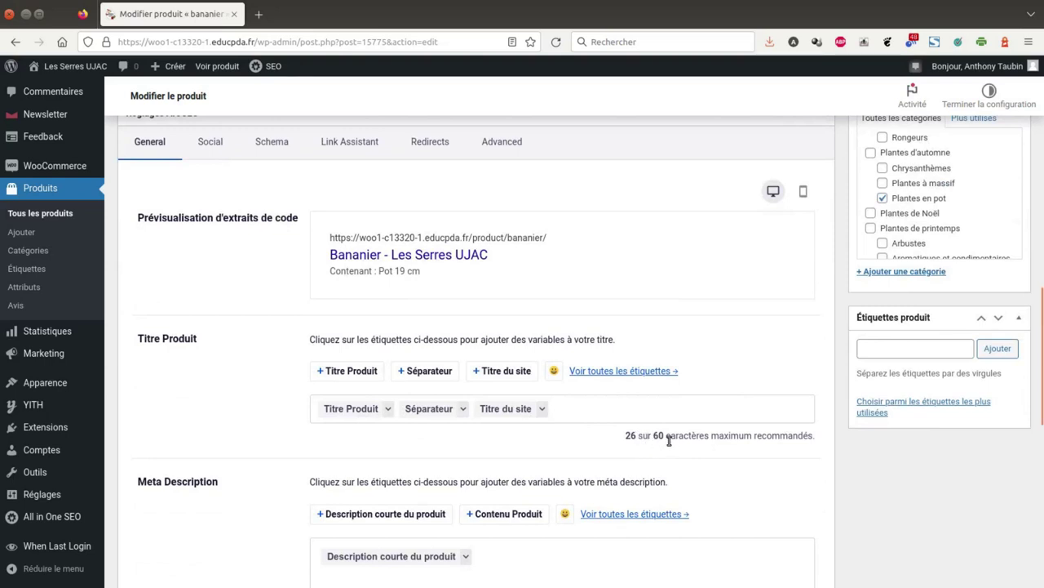
pyautogui.scroll(1, 667, 439)
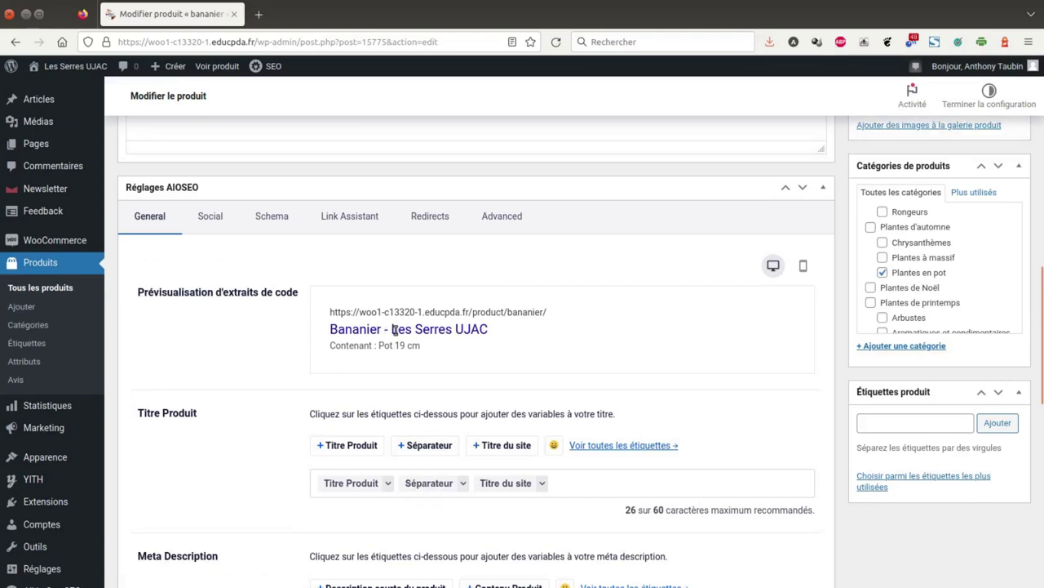
pyautogui.click(580, 482)
pyautogui.write('- Mer')
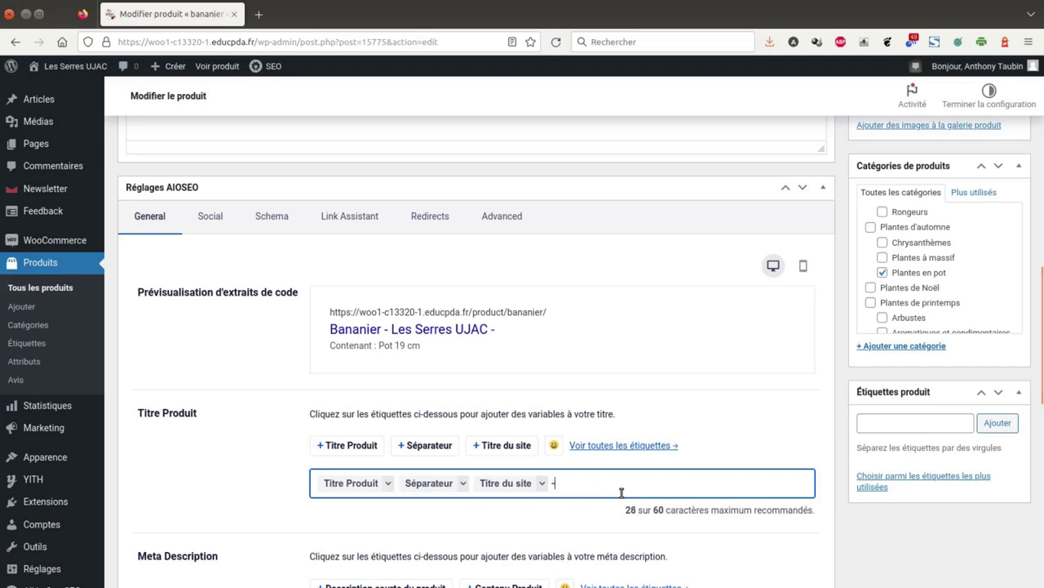
pyautogui.write('drignac')
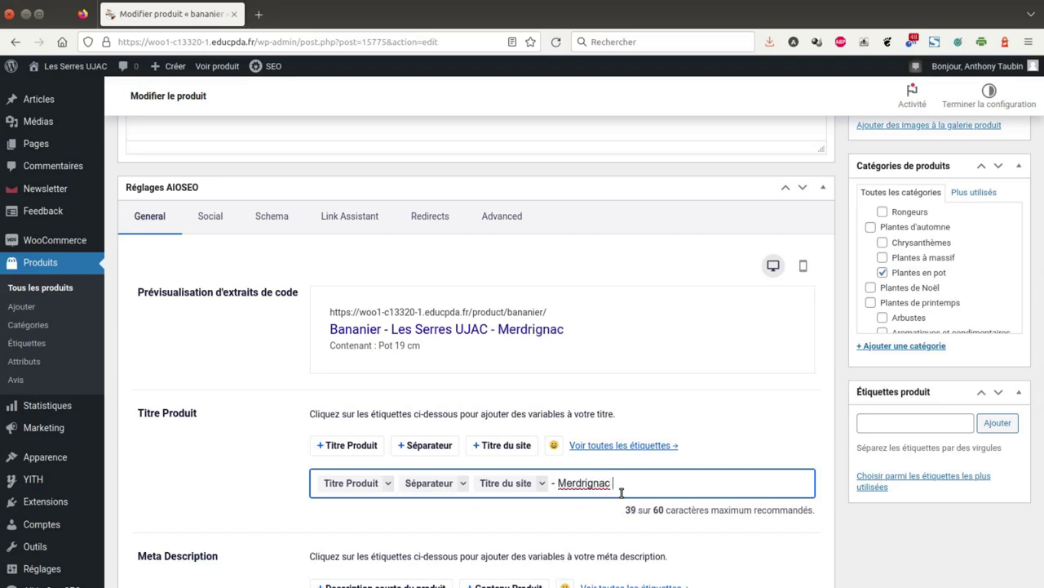
pyautogui.write(' - Côtes')
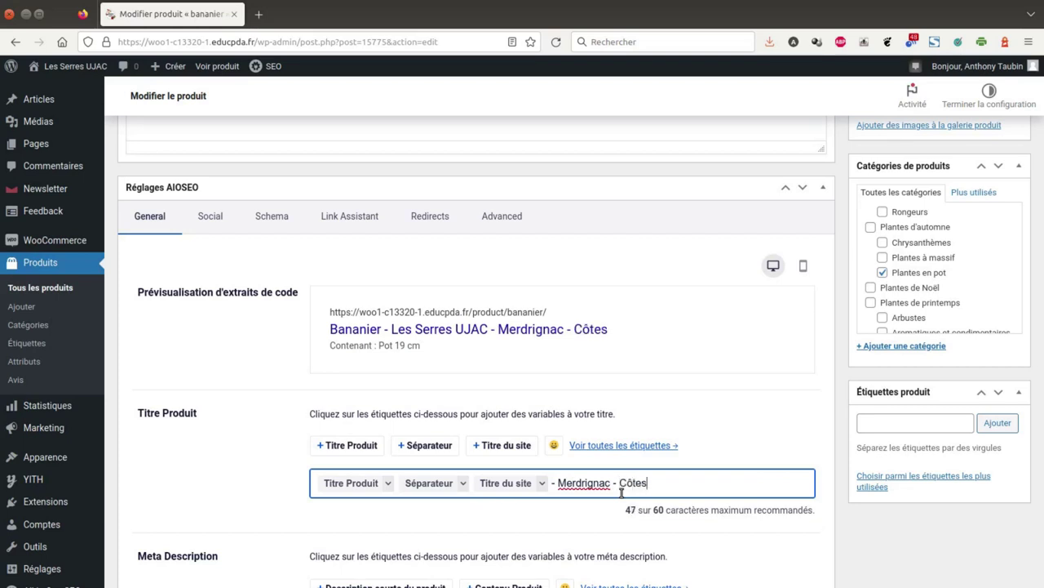
pyautogui.write(" d'Armor")
# - Examine the search snippet preview, the meta description field and the basic SEO page analysis in the AIOSEO settings
pyautogui.scroll(-2, 634, 357)
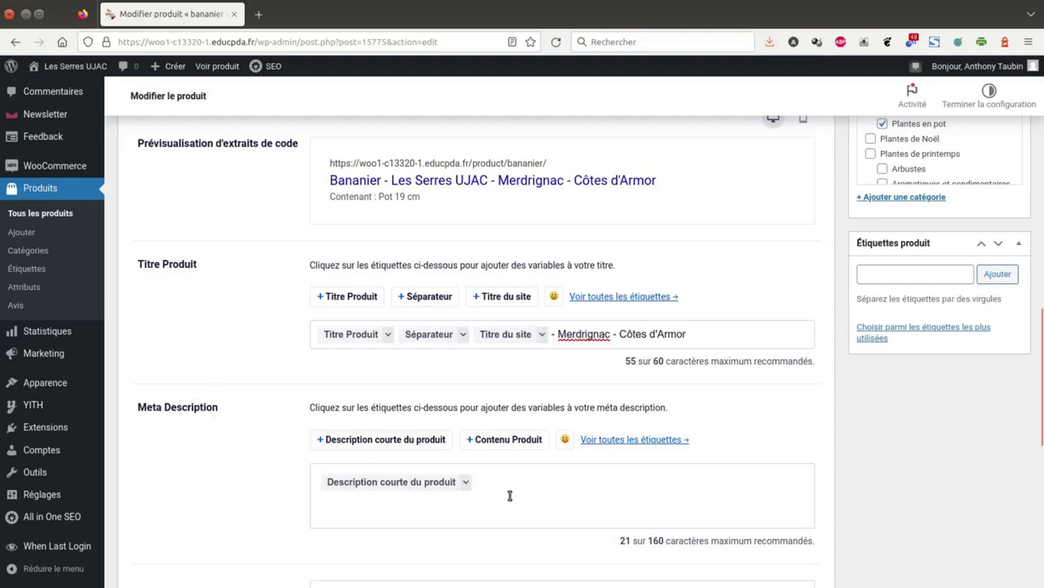
pyautogui.scroll(3, 231, 301)
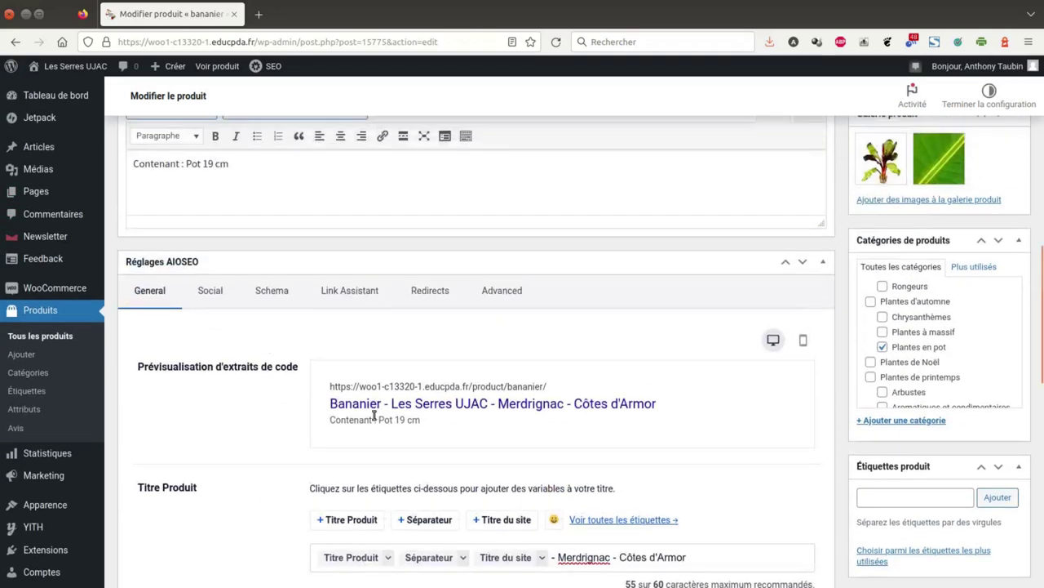
pyautogui.scroll(-6, 462, 450)
pyautogui.click(497, 283)
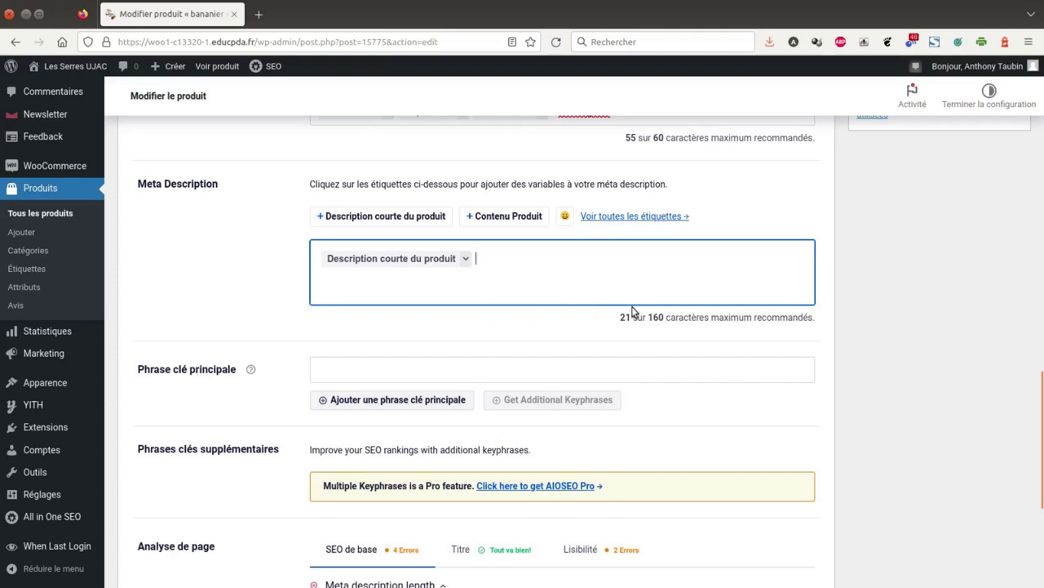
pyautogui.scroll(2, 632, 311)
pyautogui.scroll(2, 720, 426)
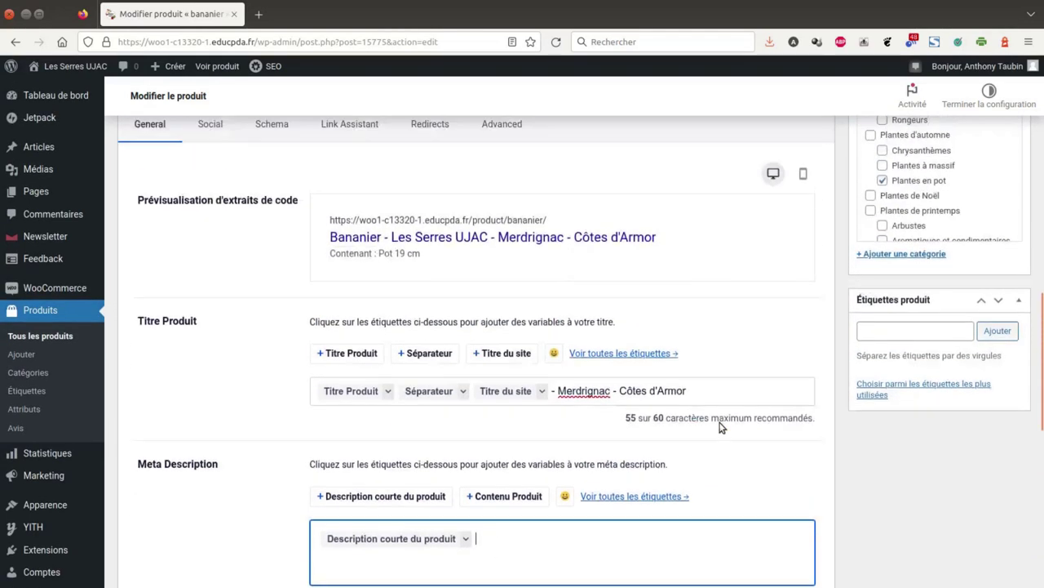
pyautogui.scroll(-4, 589, 384)
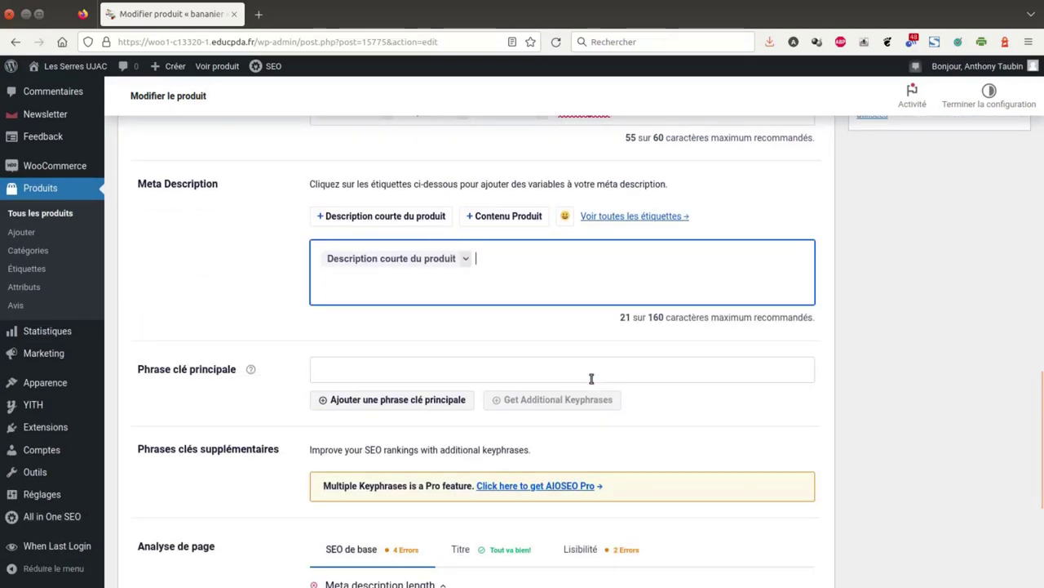
pyautogui.scroll(-2, 591, 378)
pyautogui.scroll(-1, 667, 421)
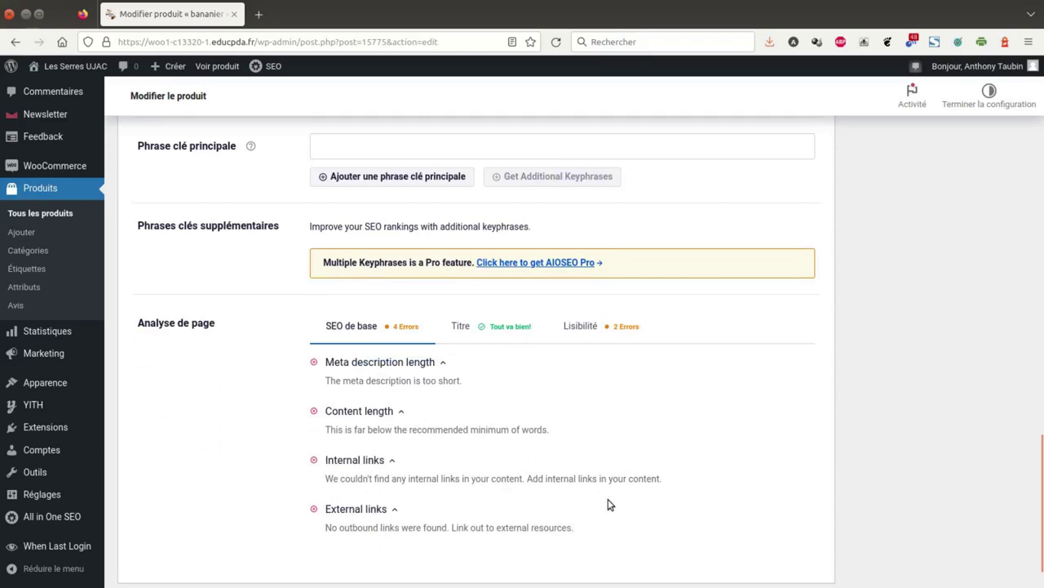
# - Return to the start of the product editor and update the published Bananier product with the changes
pyautogui.scroll(9, 611, 498)
pyautogui.scroll(7, 605, 499)
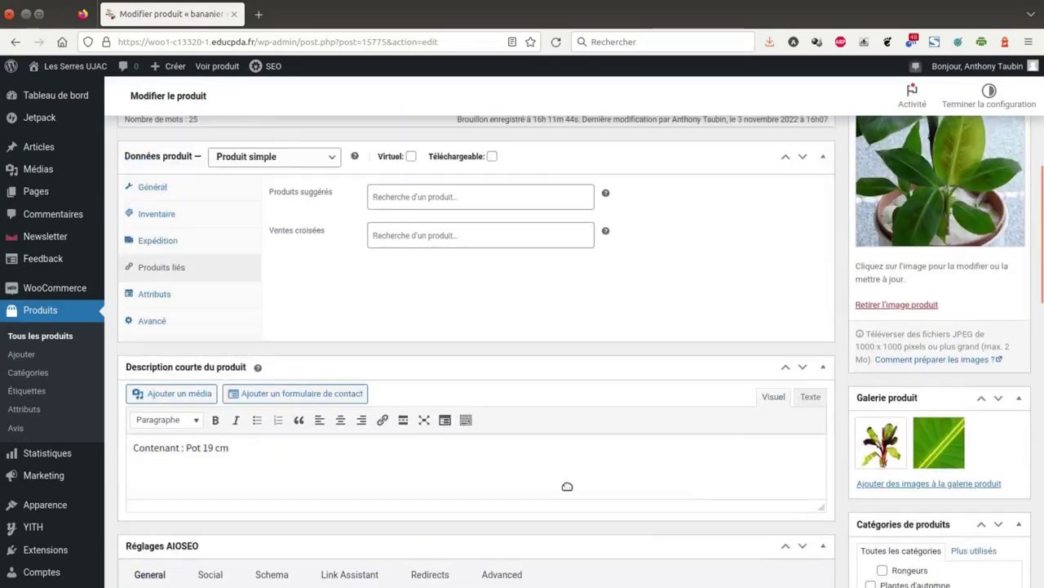
pyautogui.scroll(1, 557, 474)
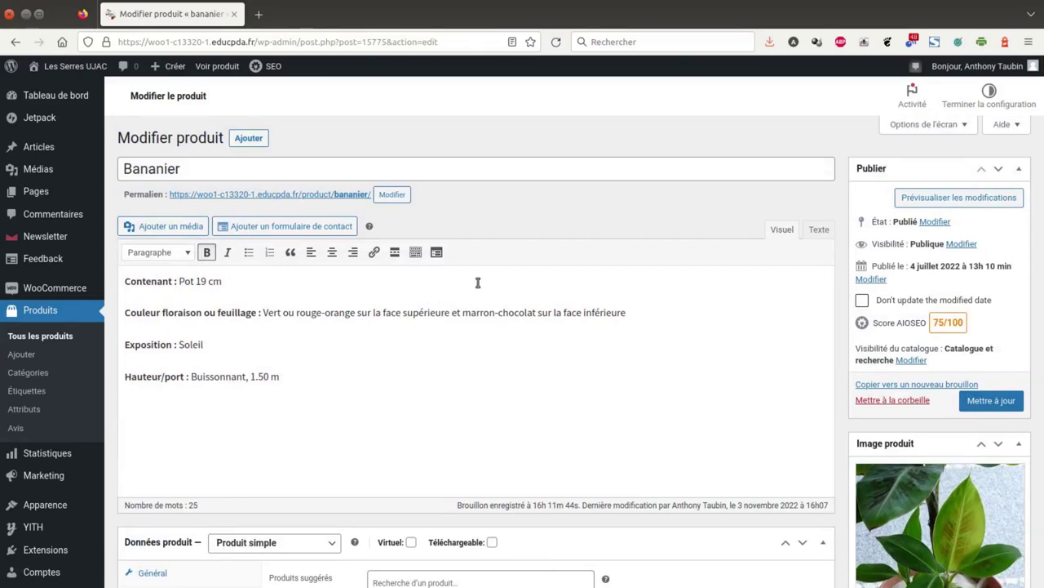
pyautogui.scroll(-2, 734, 367)
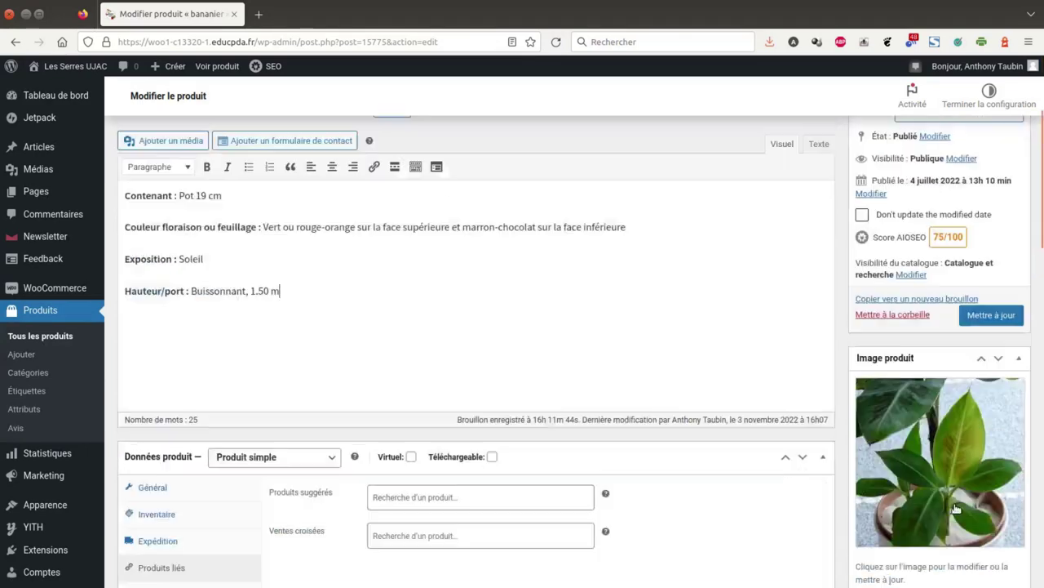
pyautogui.scroll(2, 955, 490)
pyautogui.click(993, 400)
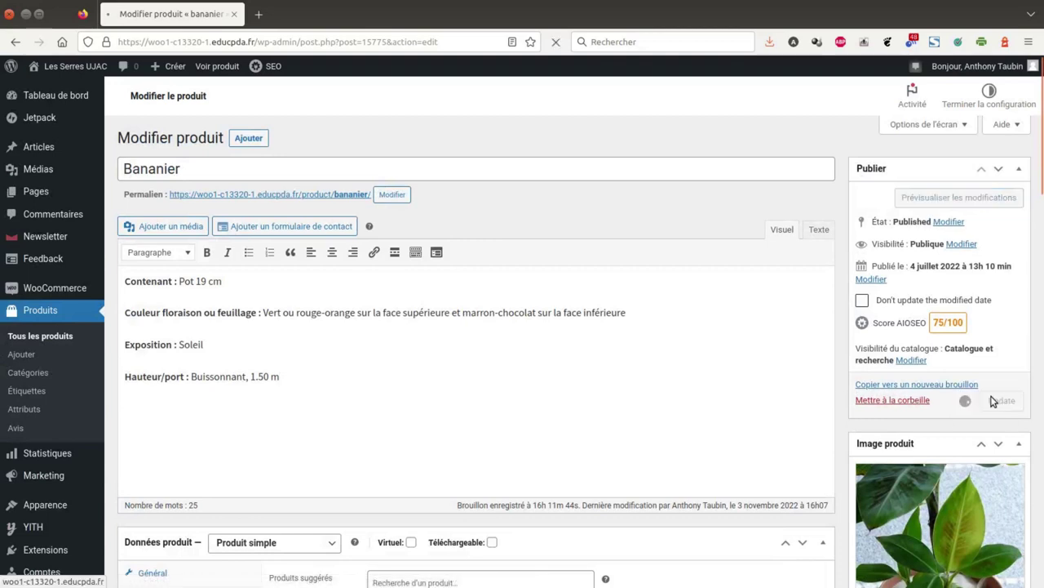